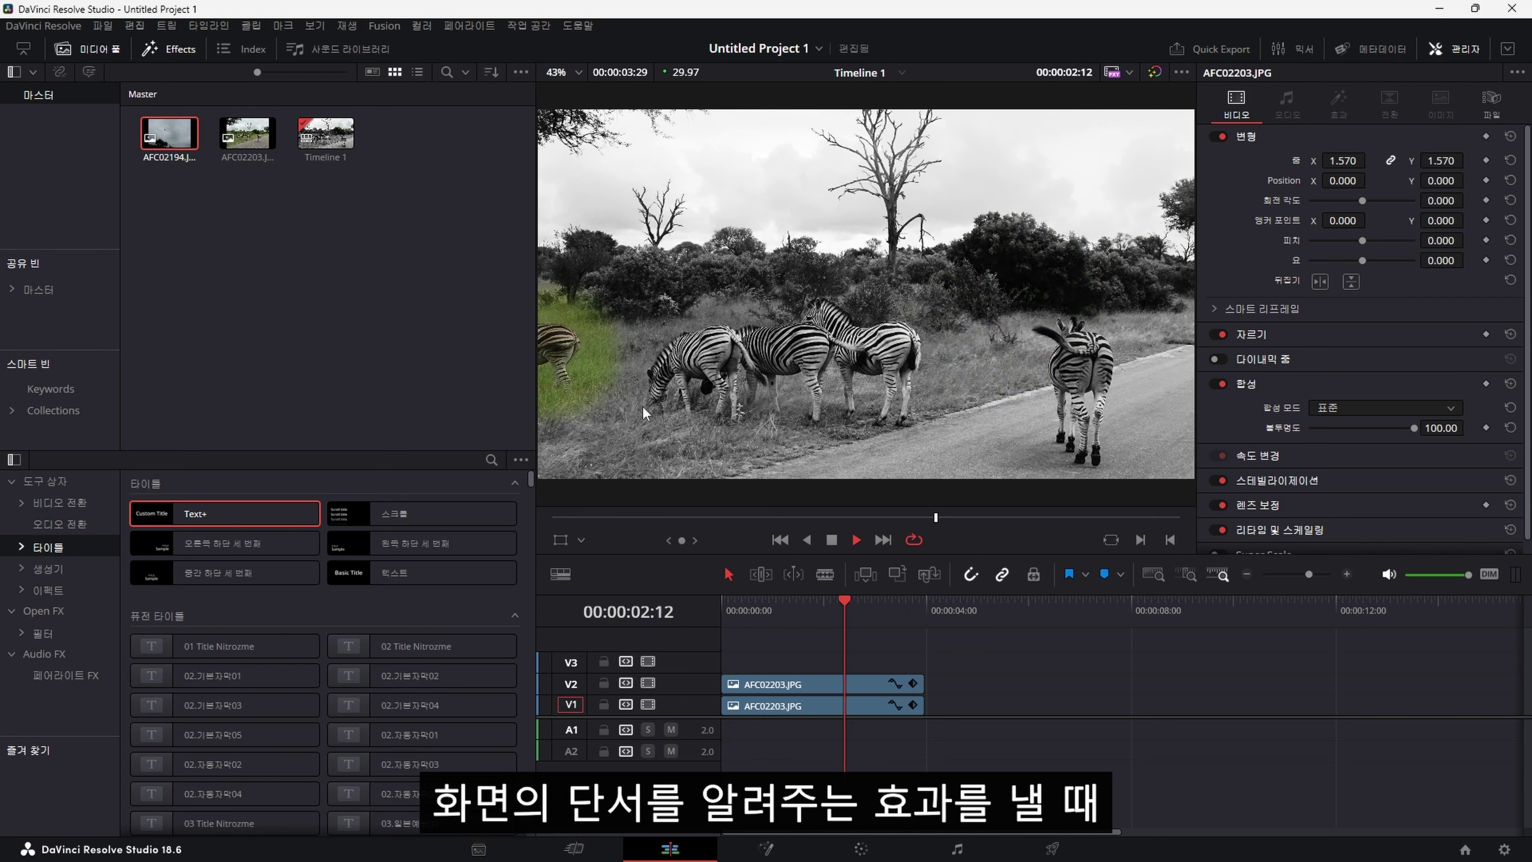
Step: Stop playback and move the timeline playhead to the start of the two stacked AFC02194.JPG clips
key("space")
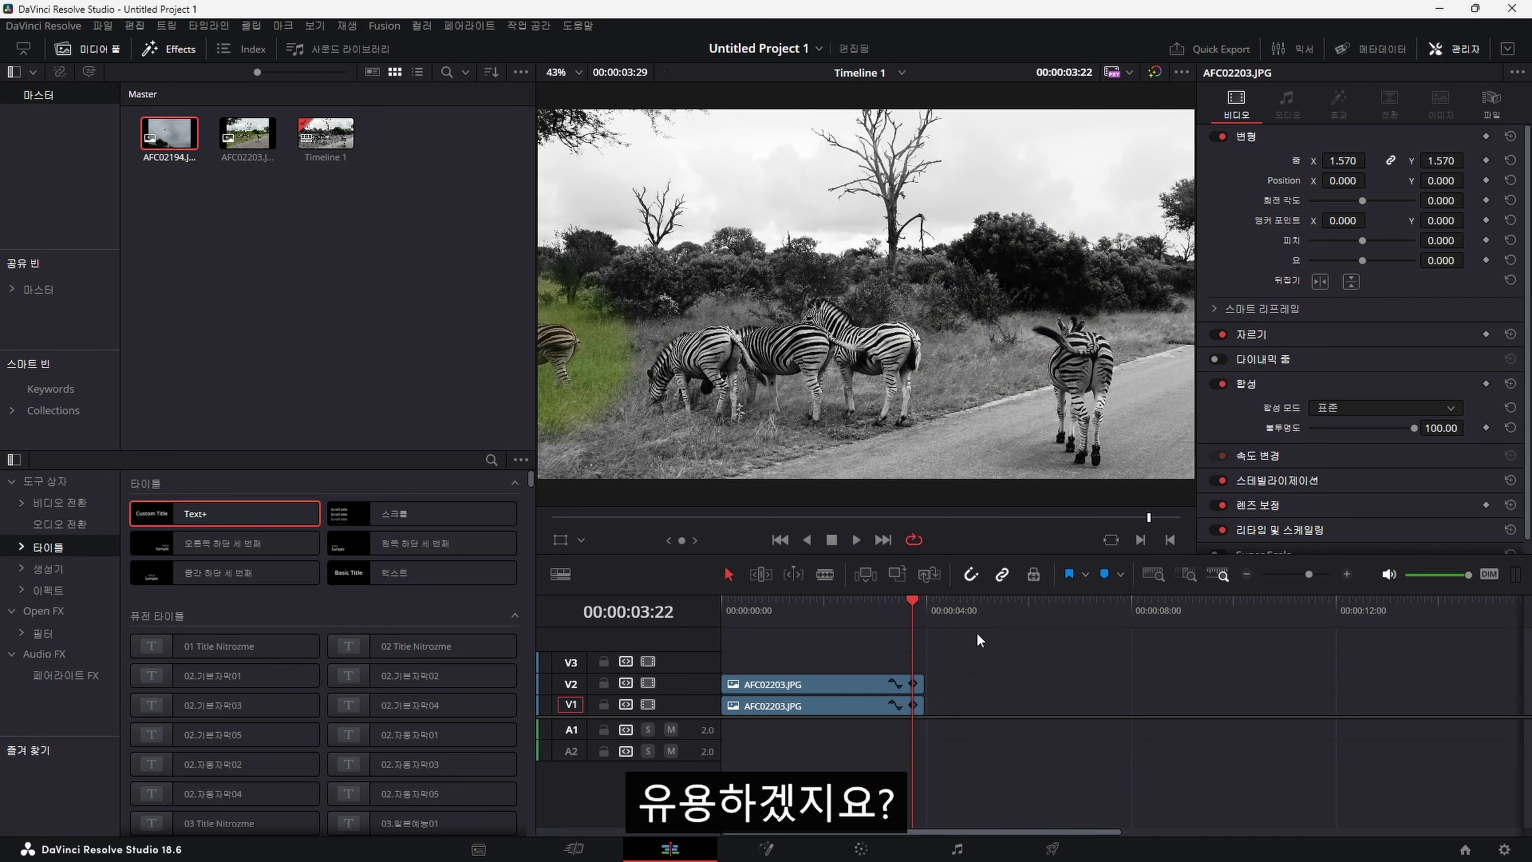
left_click(208, 242)
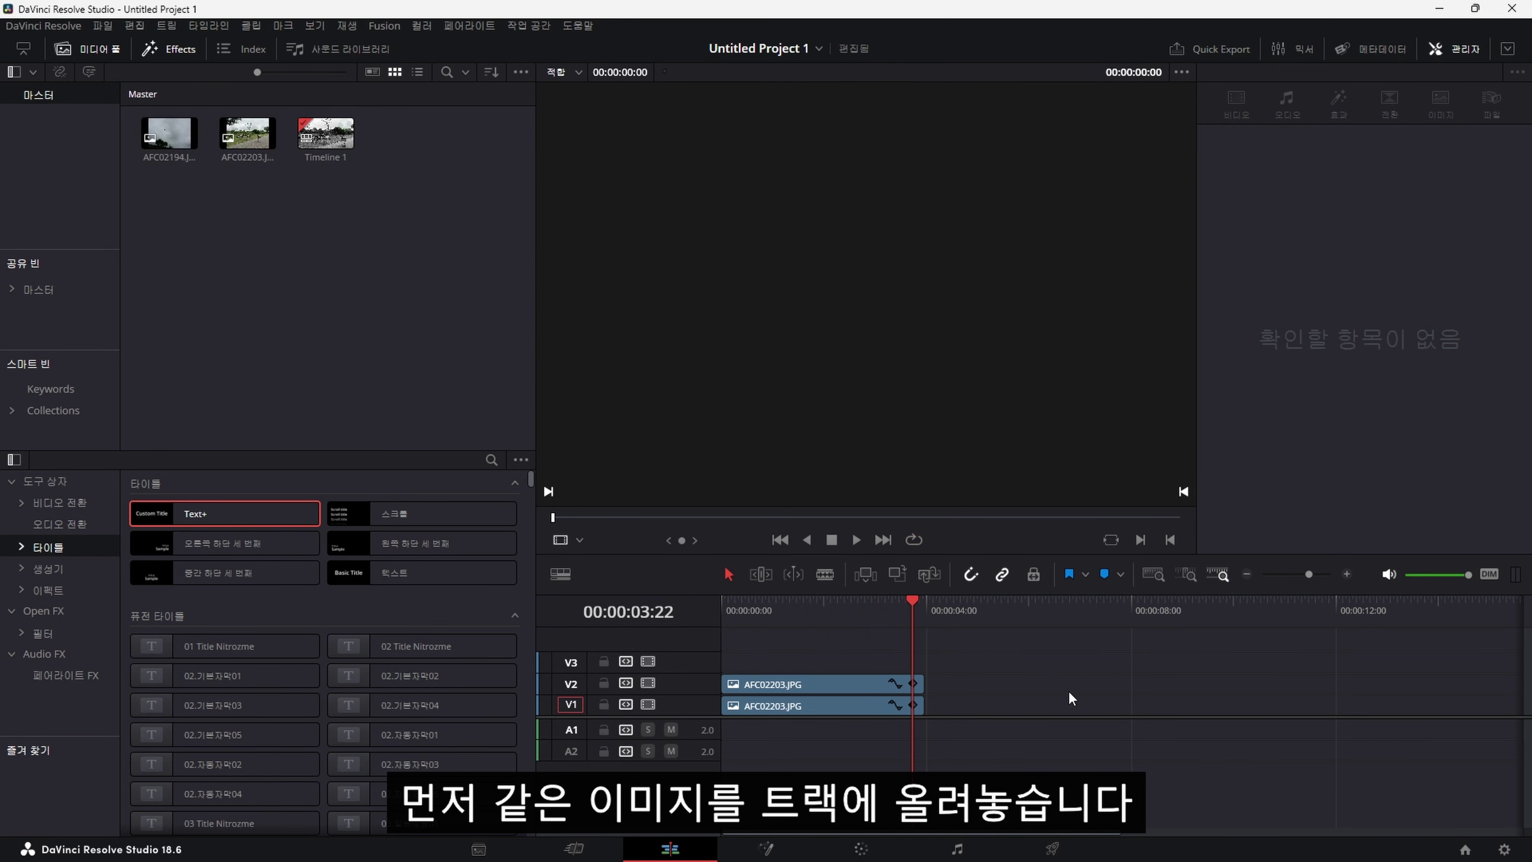
left_click(1020, 622)
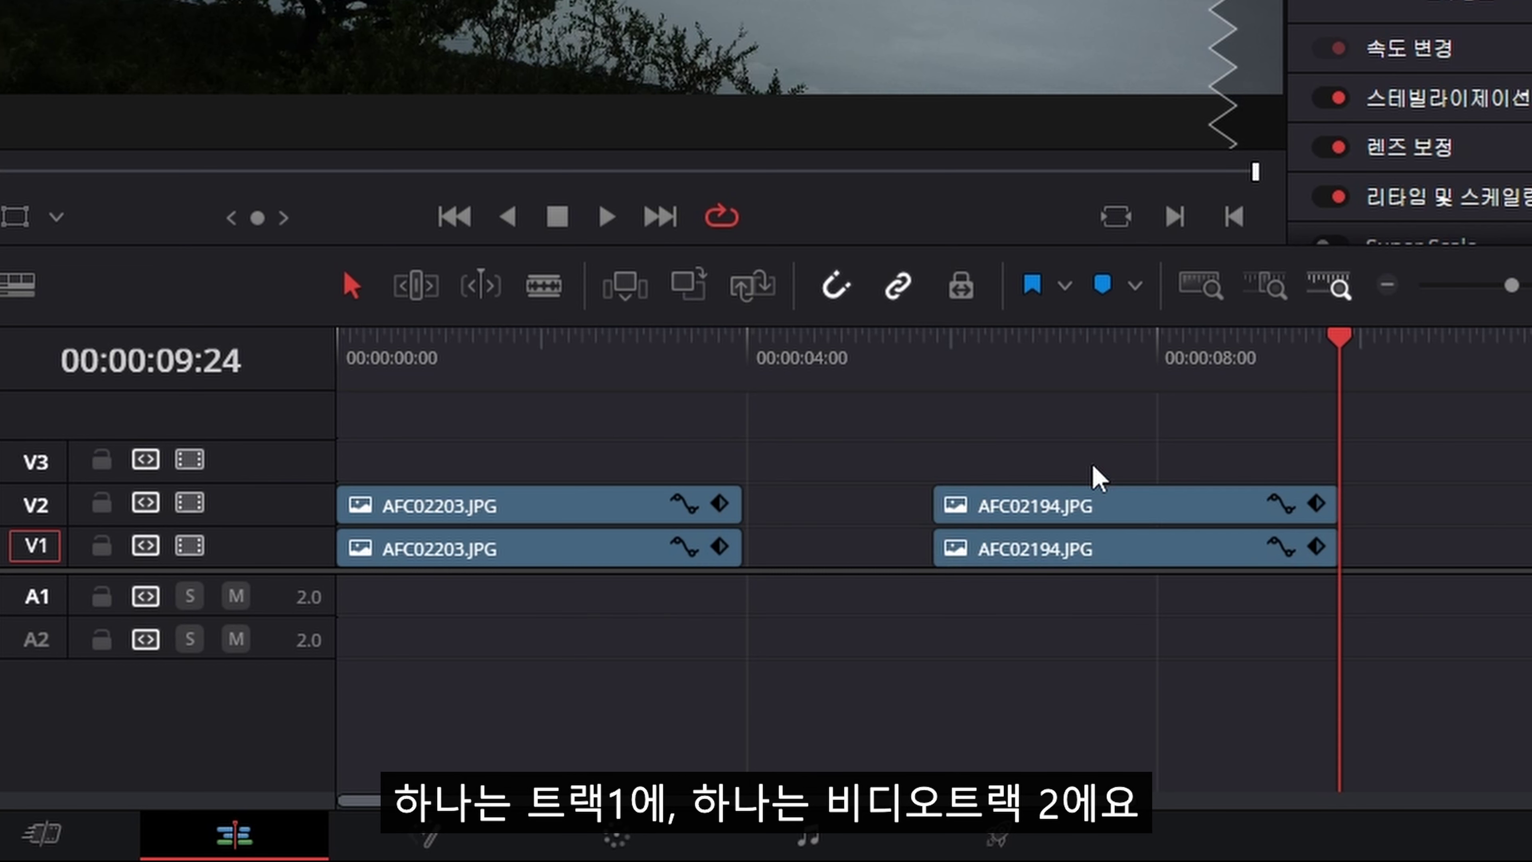
left_click(1016, 602)
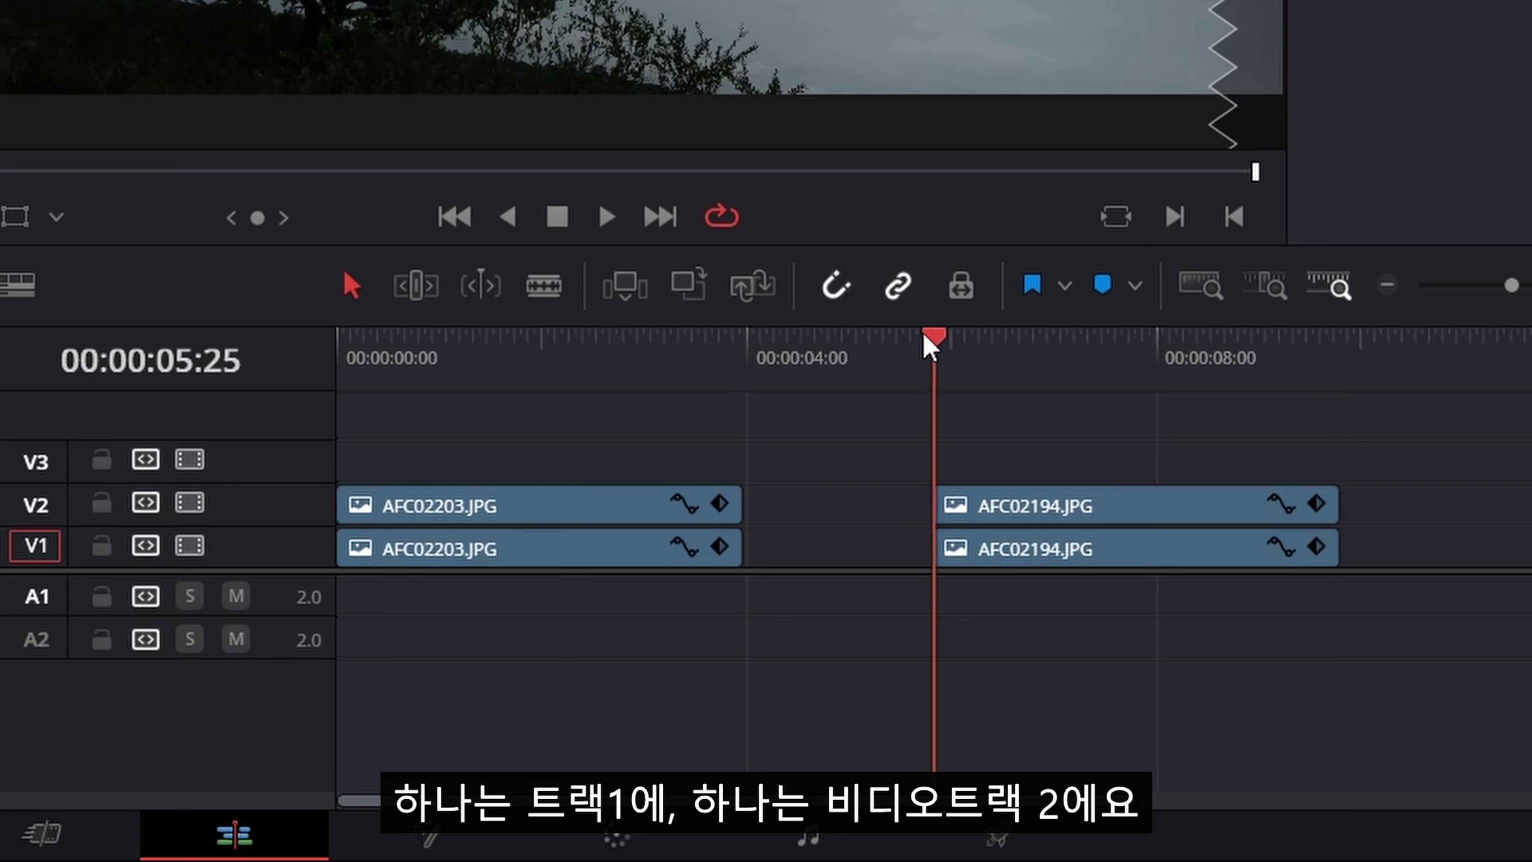
left_click(1121, 507)
left_click(1079, 546)
left_click(1078, 516)
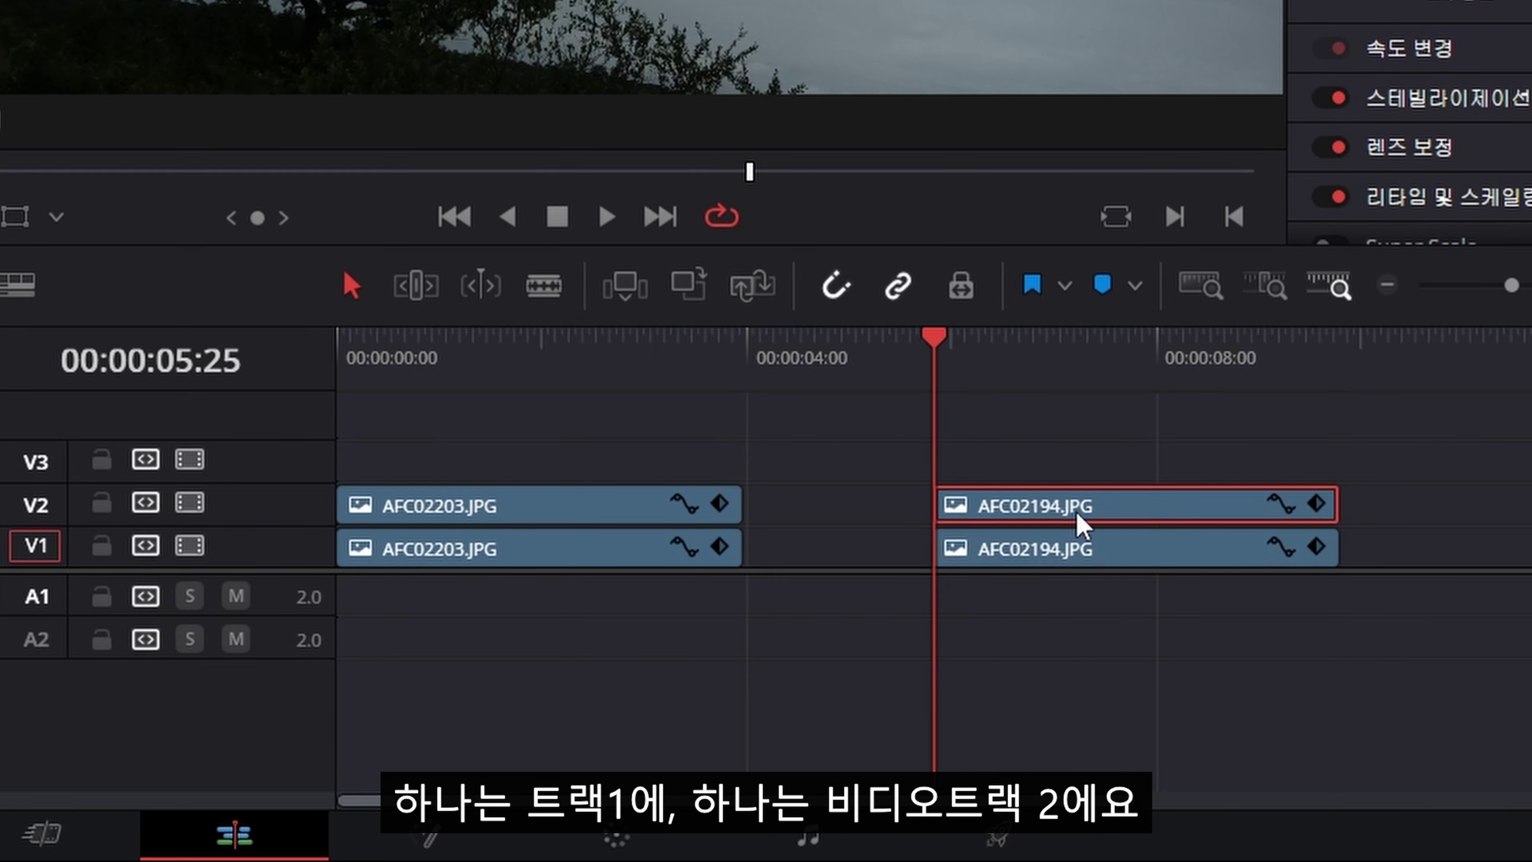
left_click(1072, 541)
left_click(1066, 507)
left_click(851, 403)
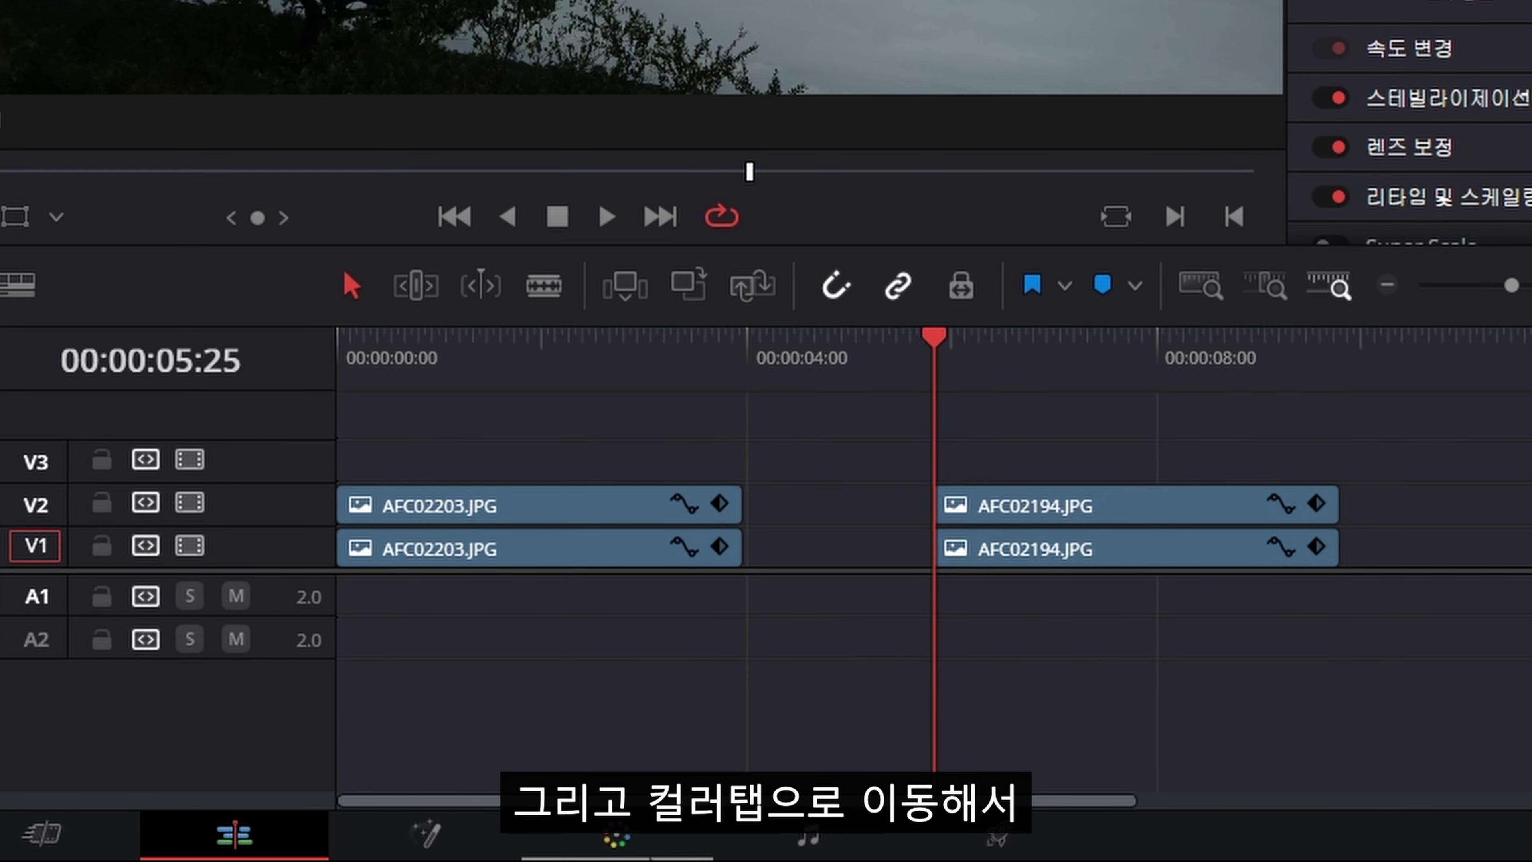
Step: On the Color page, turn the V1 copy of AFC02194.JPG (clip 03) black and white and set its contrast to 1.256
left_click(609, 835)
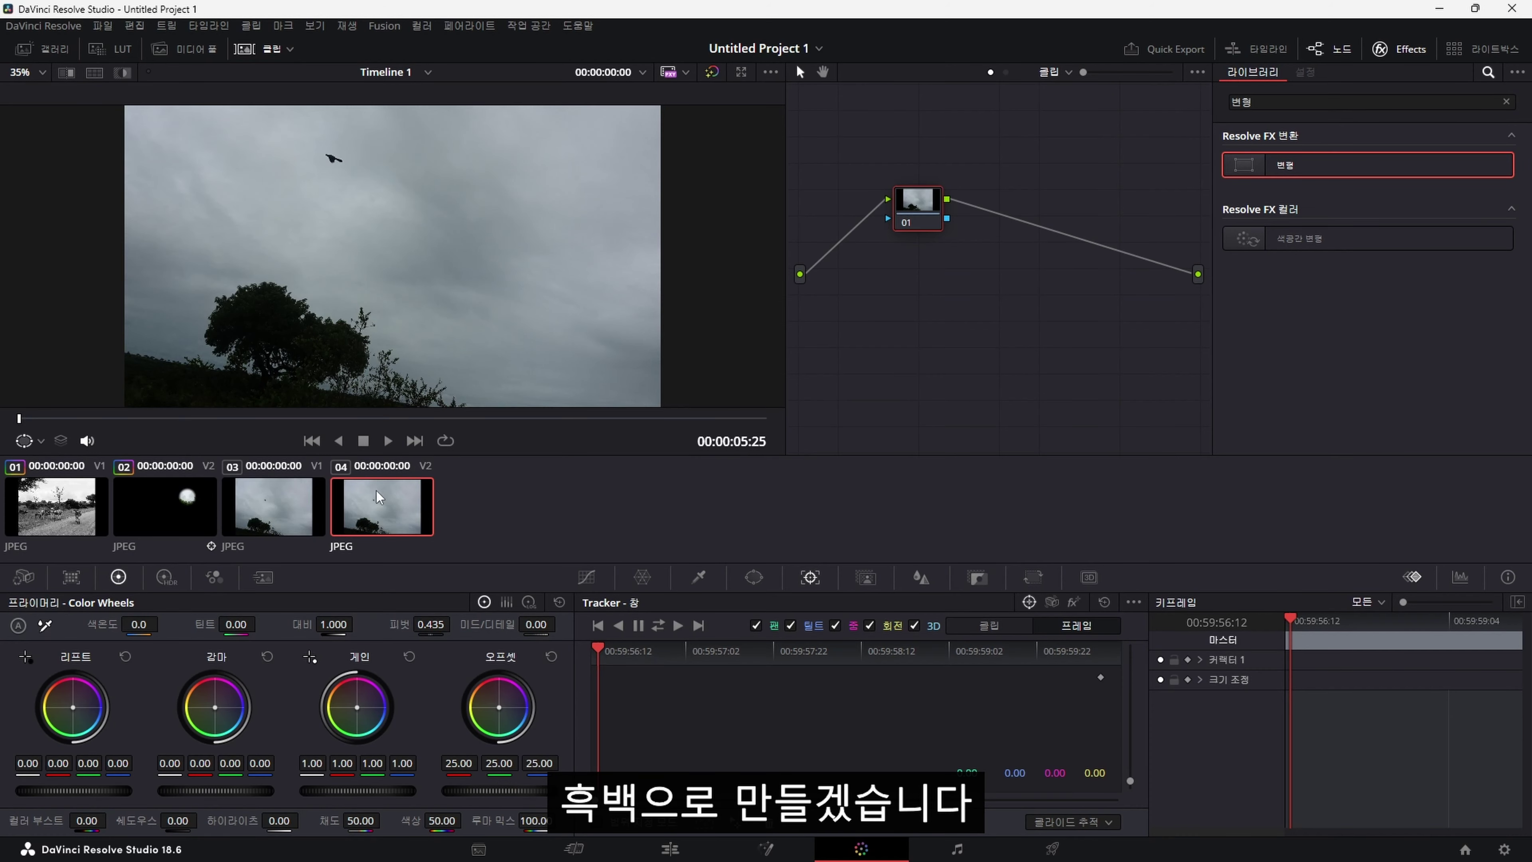
left_click(311, 464)
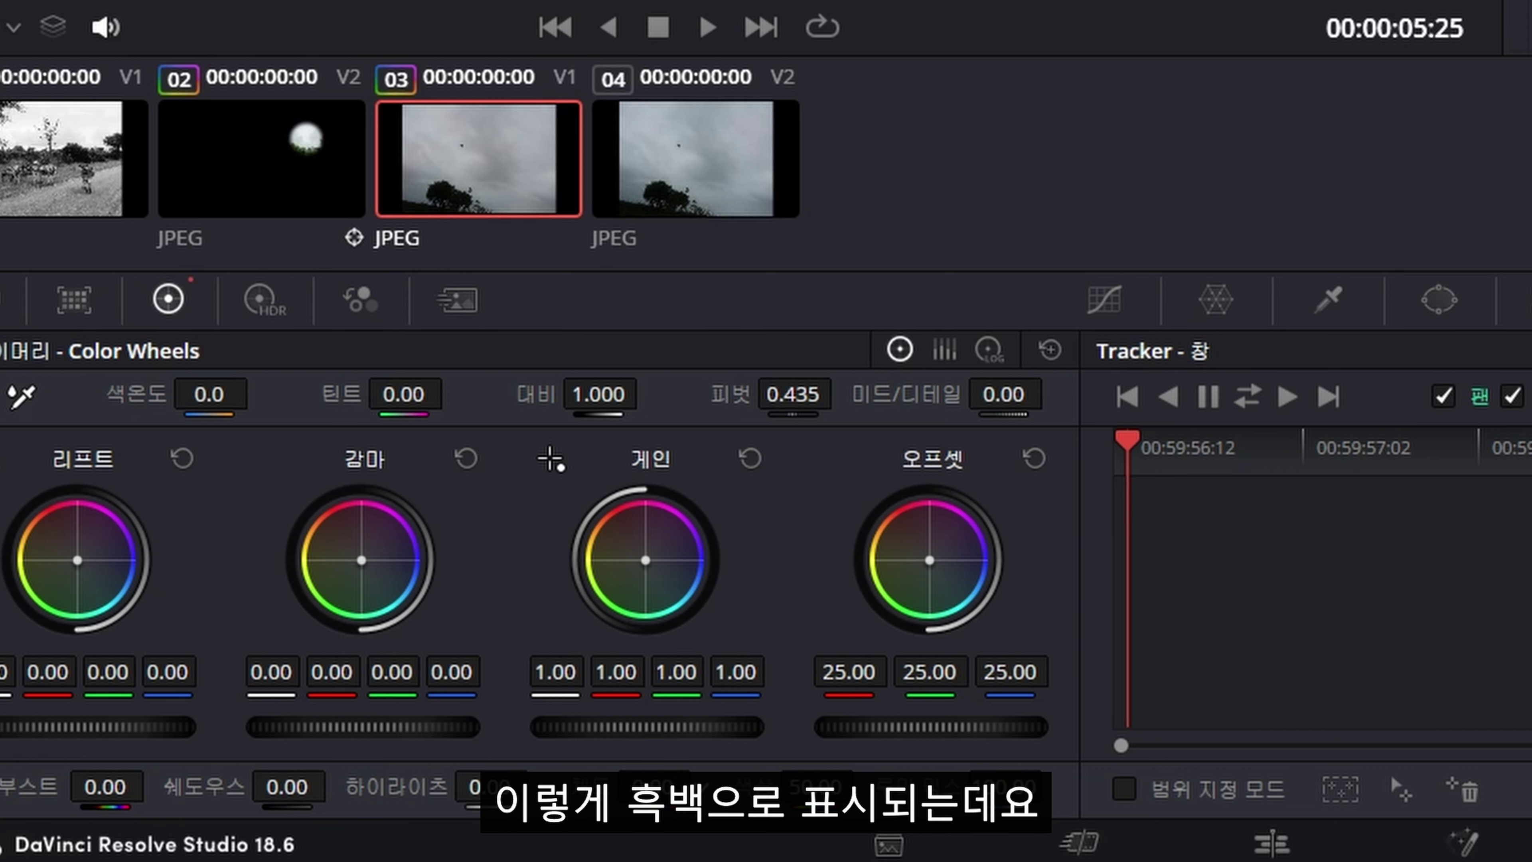
mouse_move(619, 393)
left_mouse_down()
mouse_move(753, 393)
mouse_move(647, 392)
left_mouse_up()
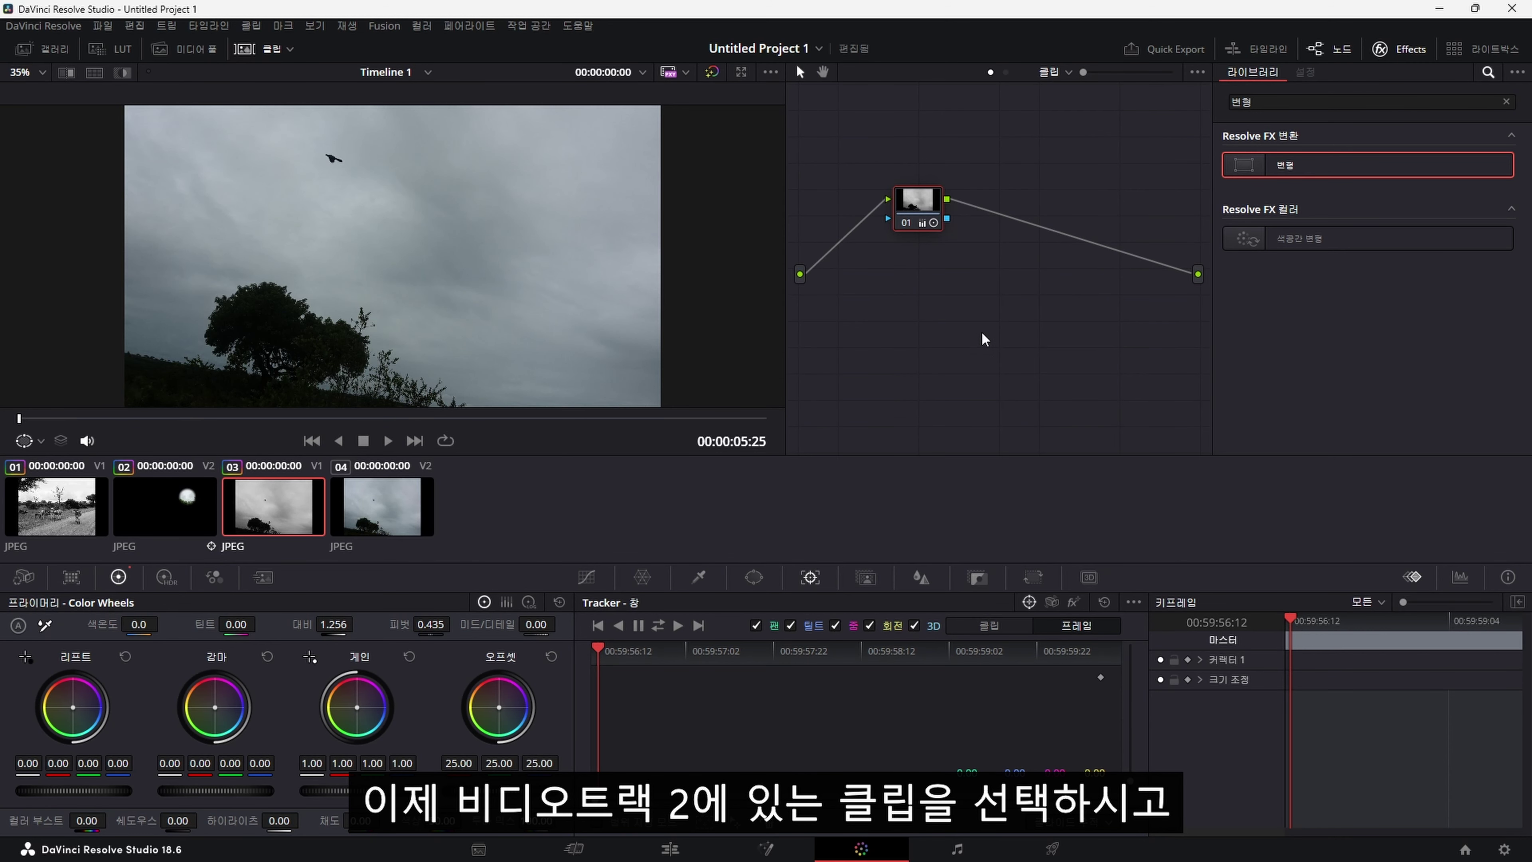
Step: Add a second serial node to the V2 clip (clip 04) and space it out from node 01
left_click(384, 520)
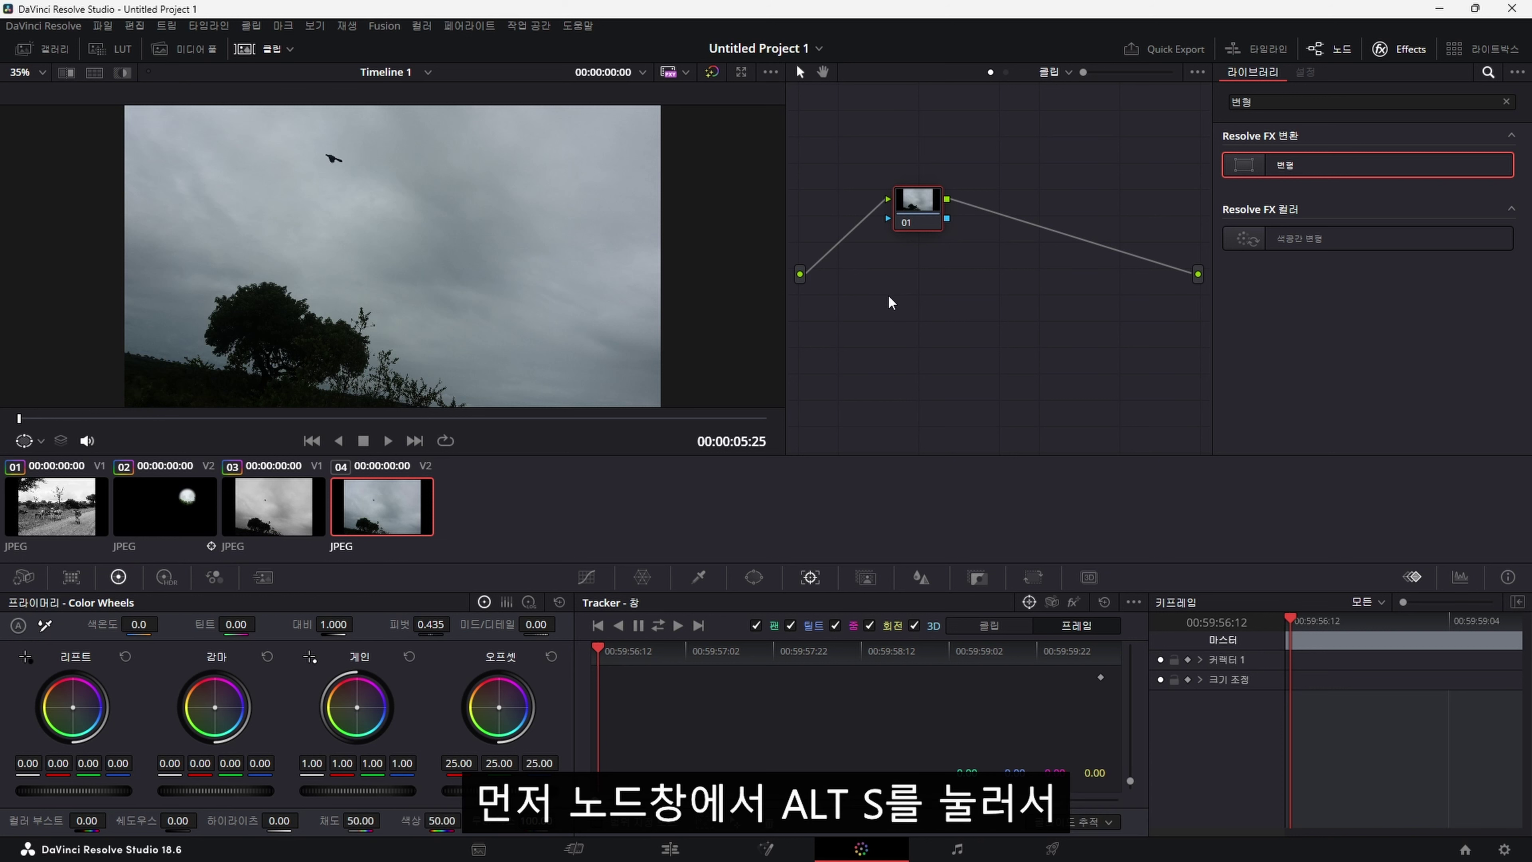
left_click_drag(907, 223, 898, 196)
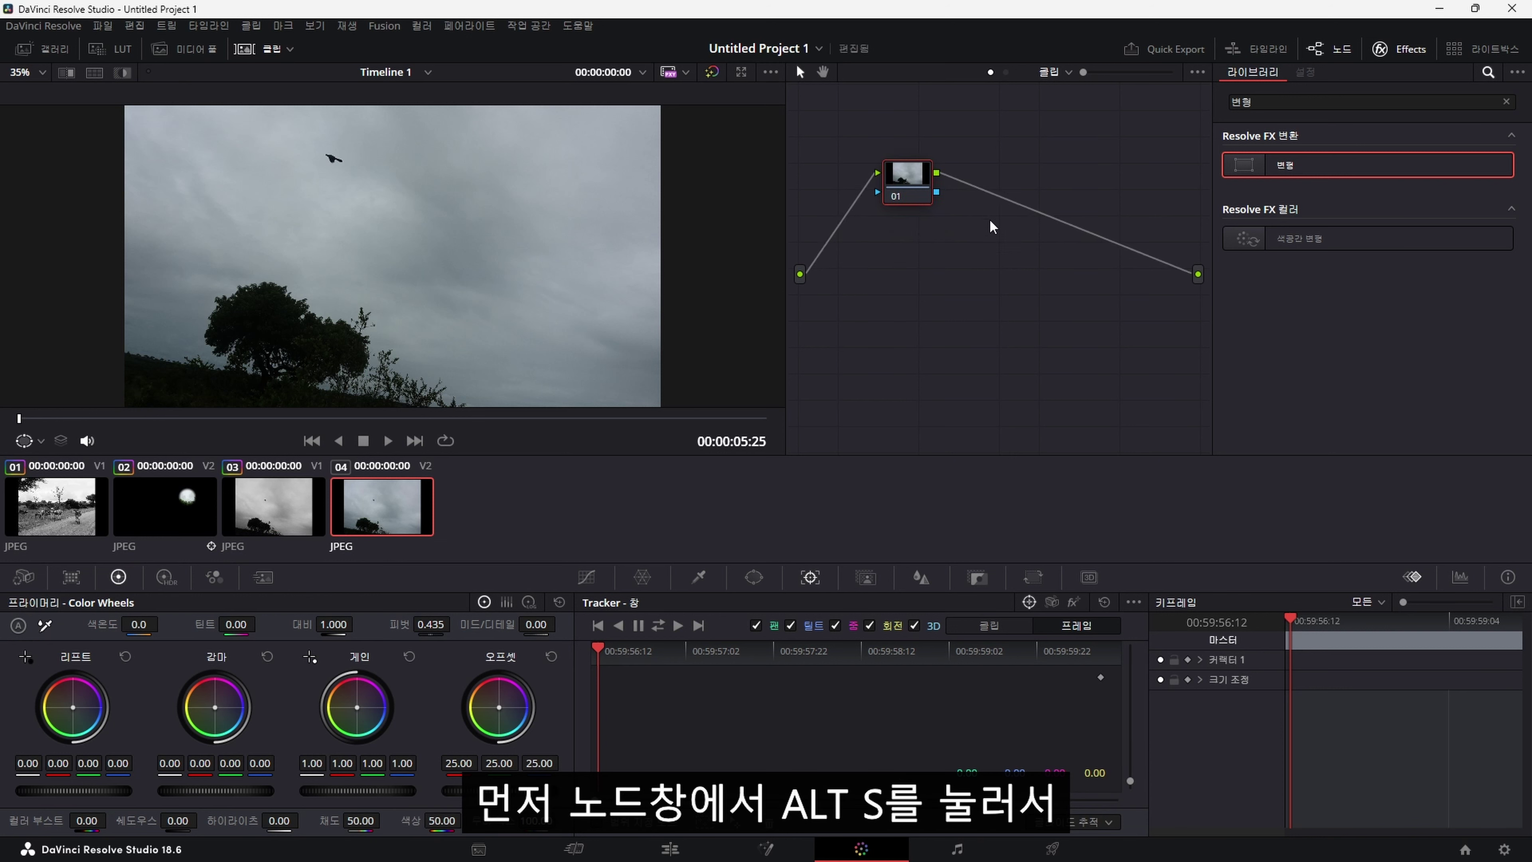
key("alt+s")
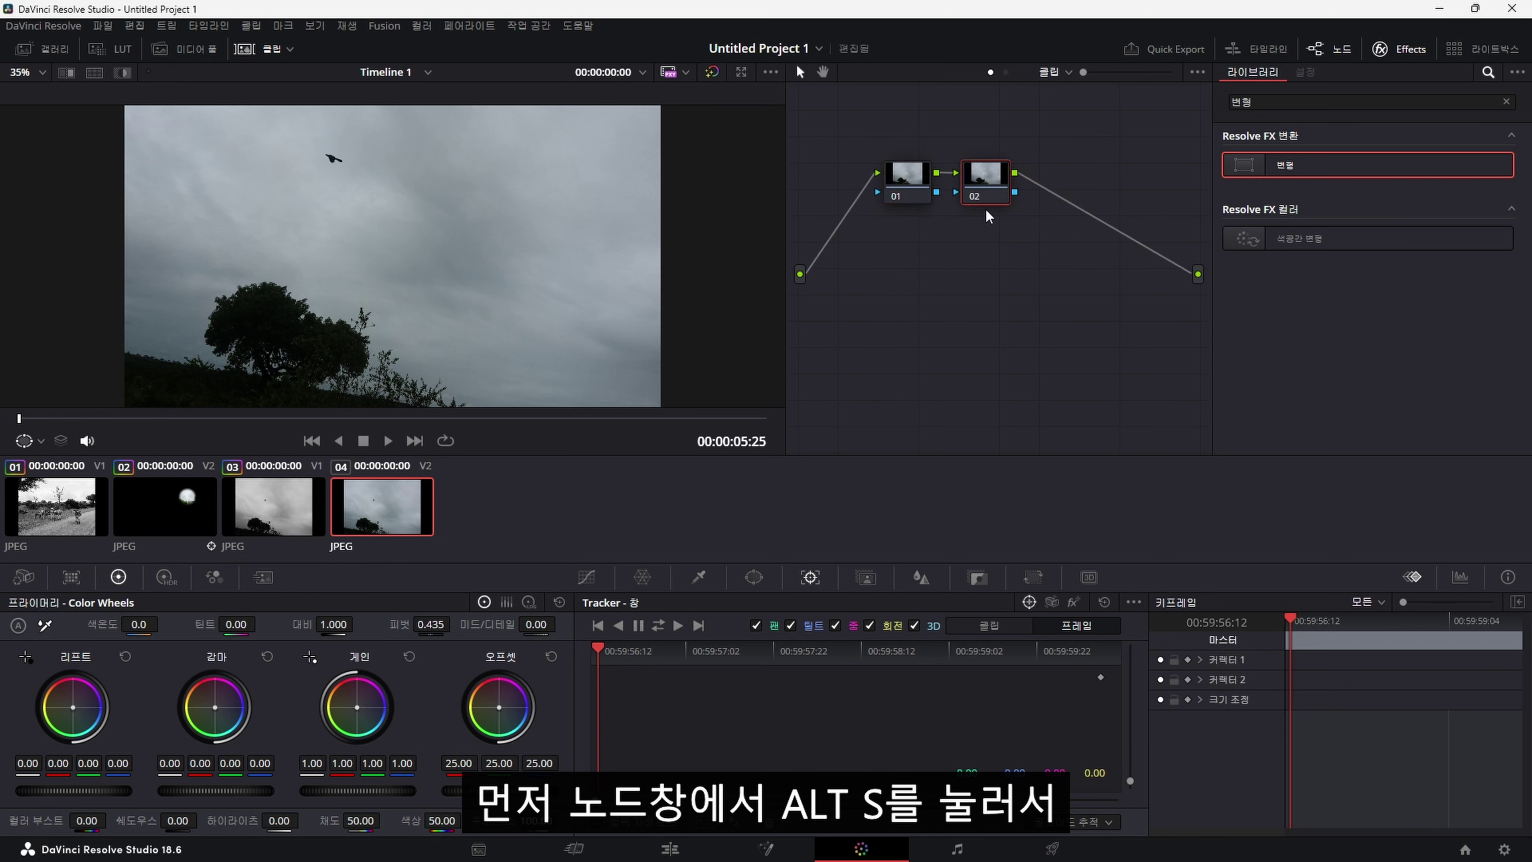
left_click_drag(994, 199, 1013, 196)
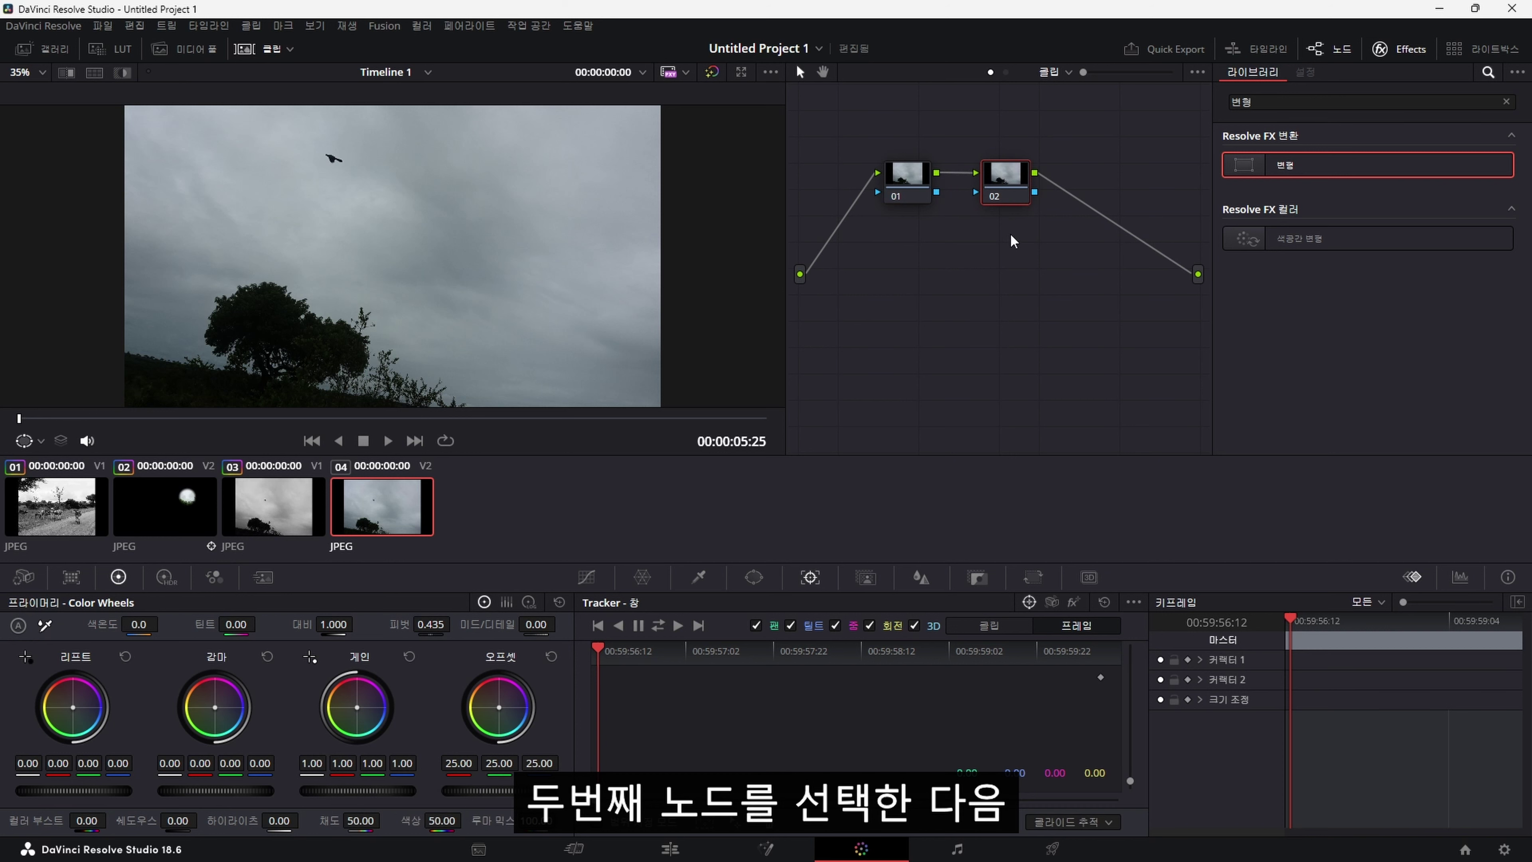
Step: Add a circular window to node 02, shrink it slightly and set its edge softness to 0
left_click(753, 577)
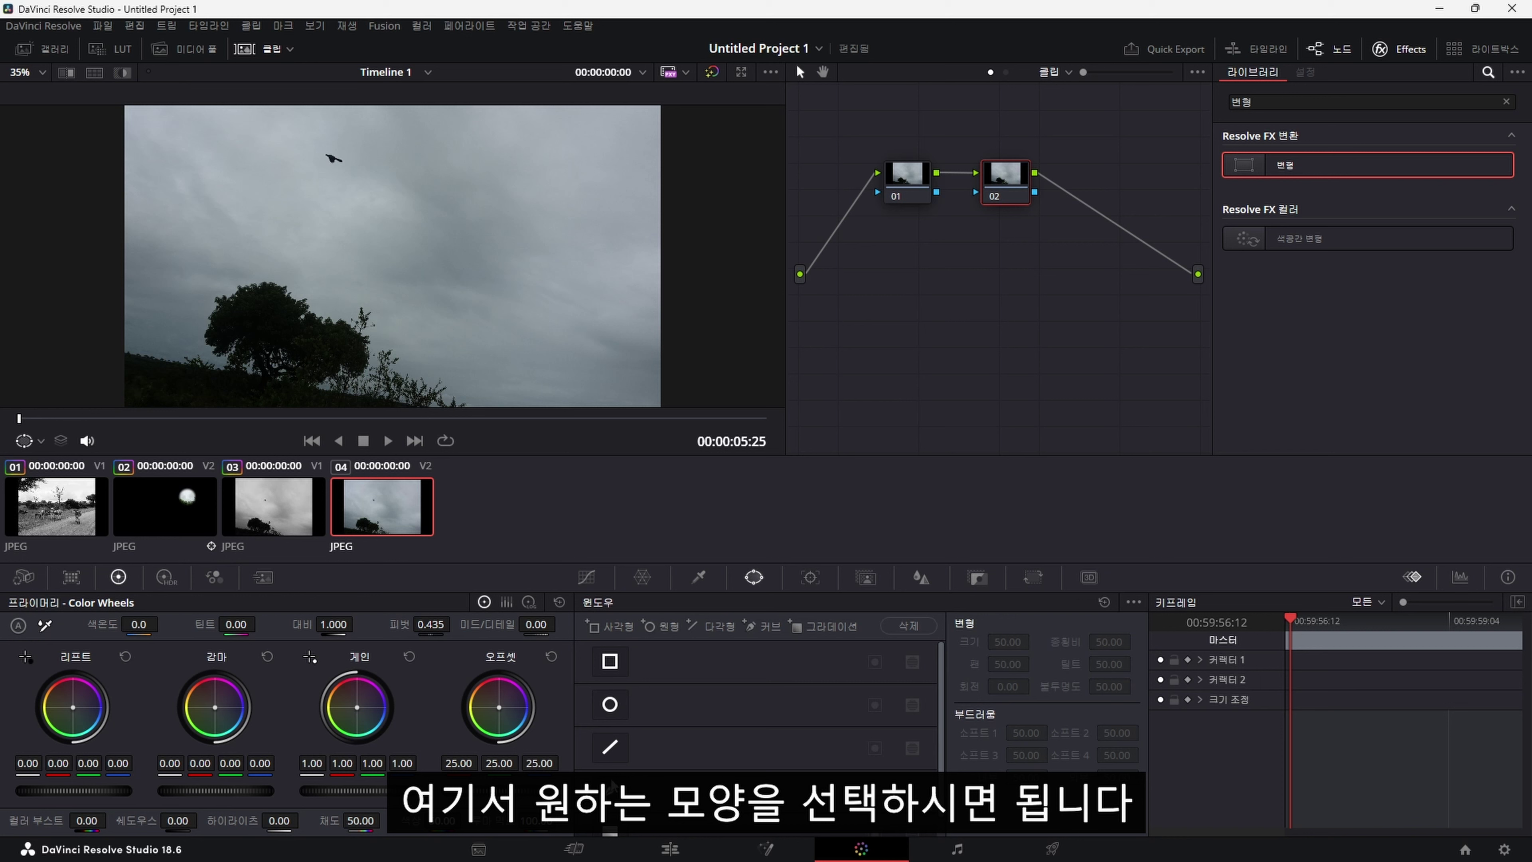
left_click(615, 711)
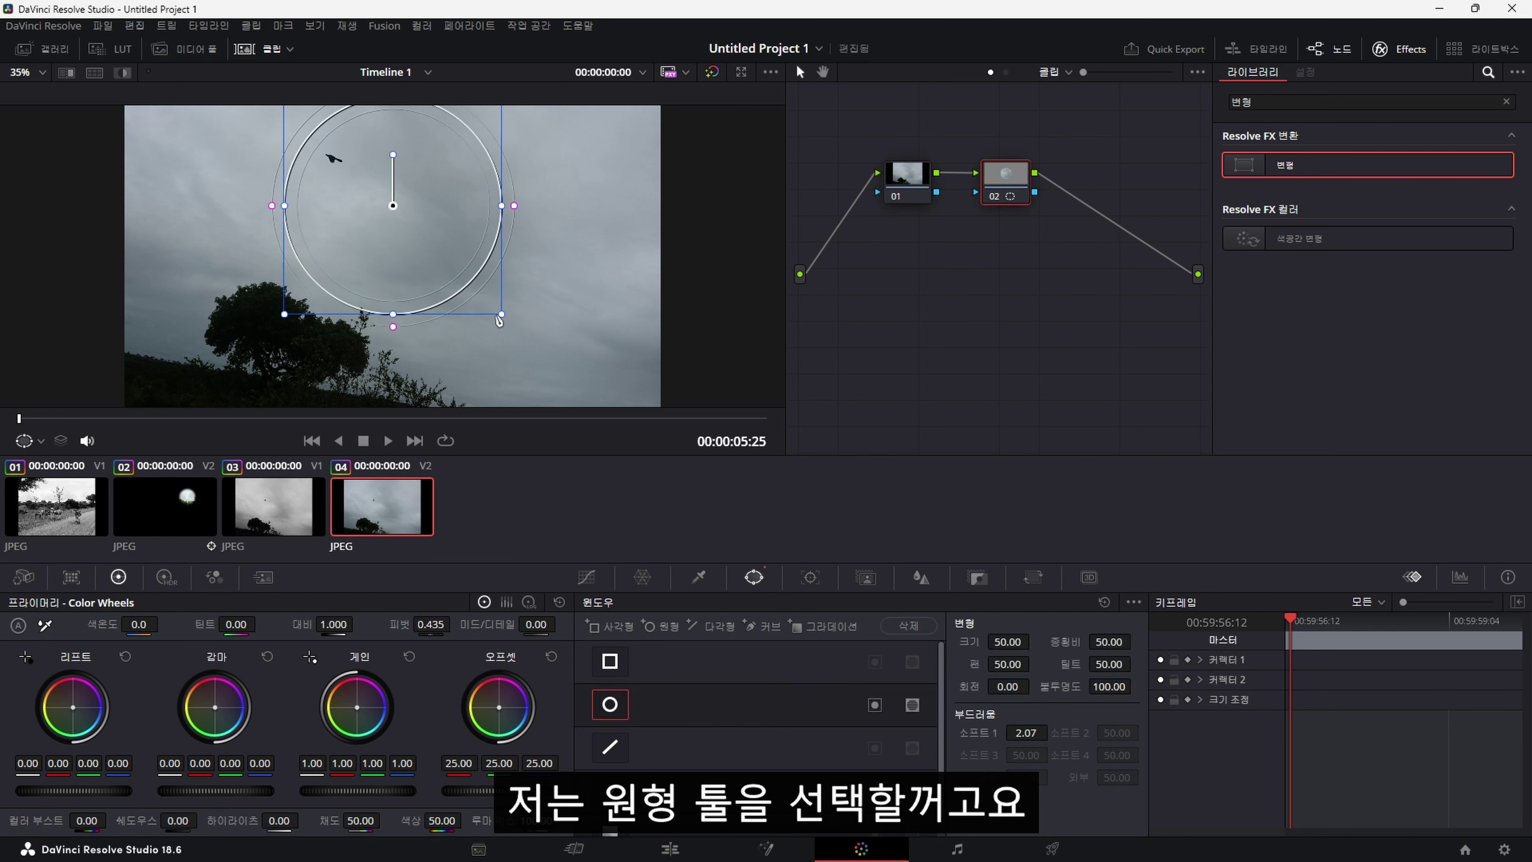
left_click_drag(502, 318, 490, 302)
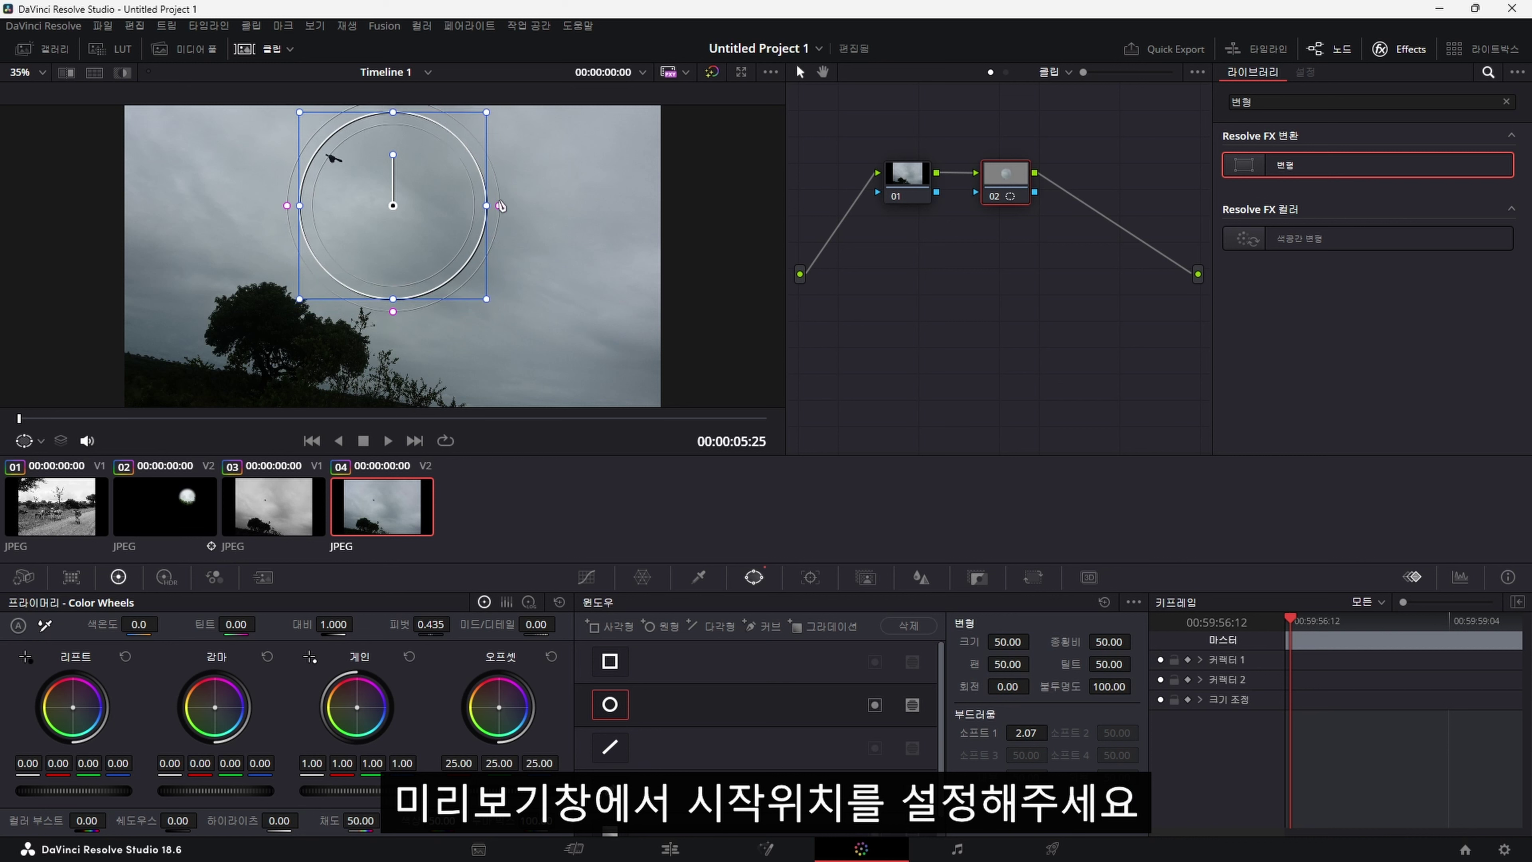
left_click_drag(497, 206, 337, 268)
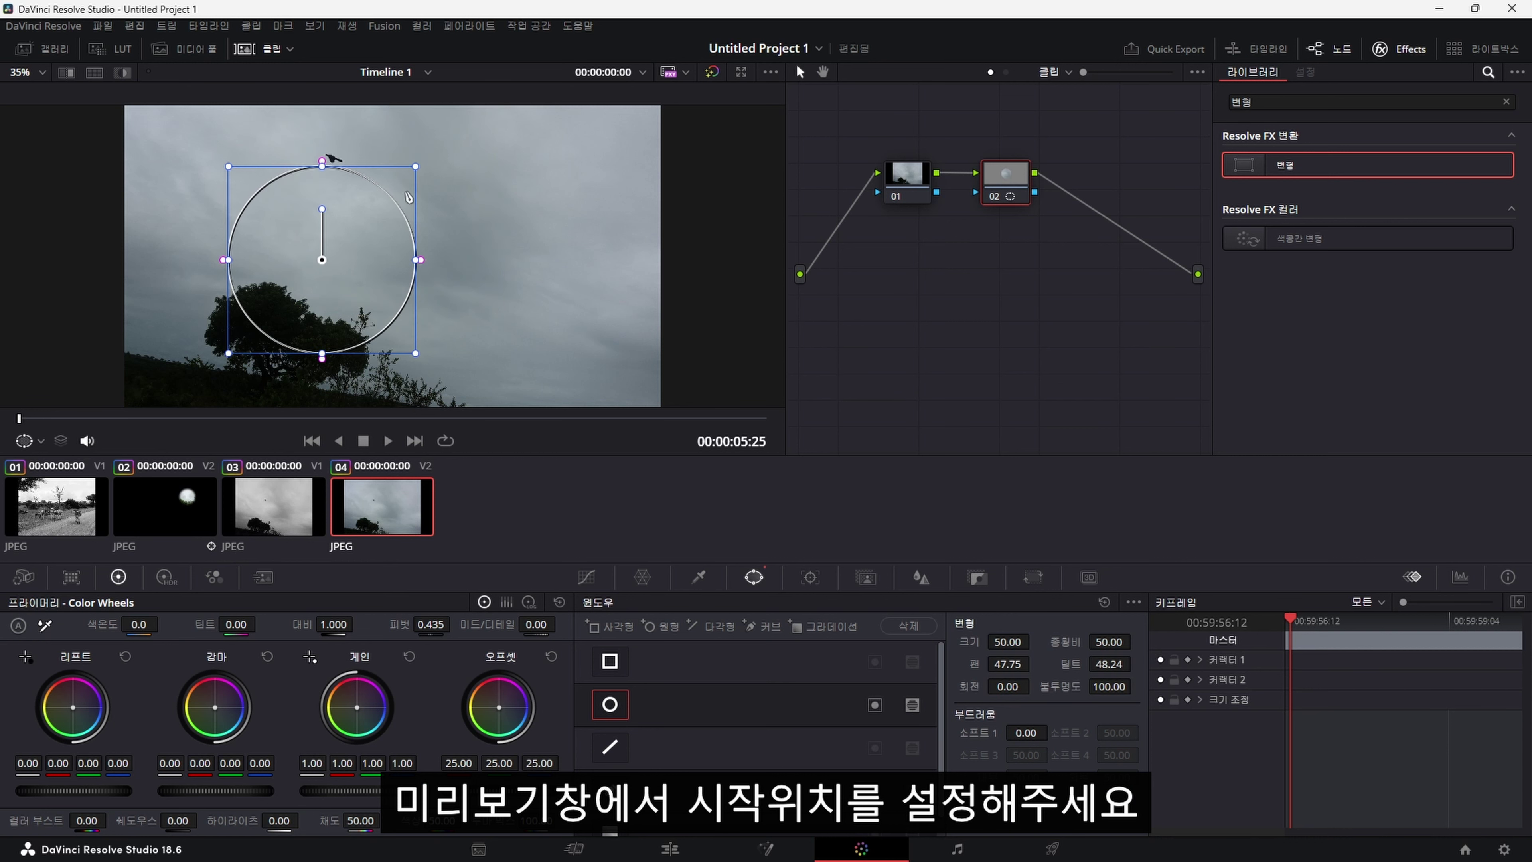
Step: Shrink the circular window and place it over the tree, at about pan 45.45 and tilt 45.53
left_click_drag(419, 171, 381, 202)
left_click_drag(323, 259, 253, 343)
left_click_drag(120, 419, 427, 417)
left_click_drag(90, 426, 11, 430)
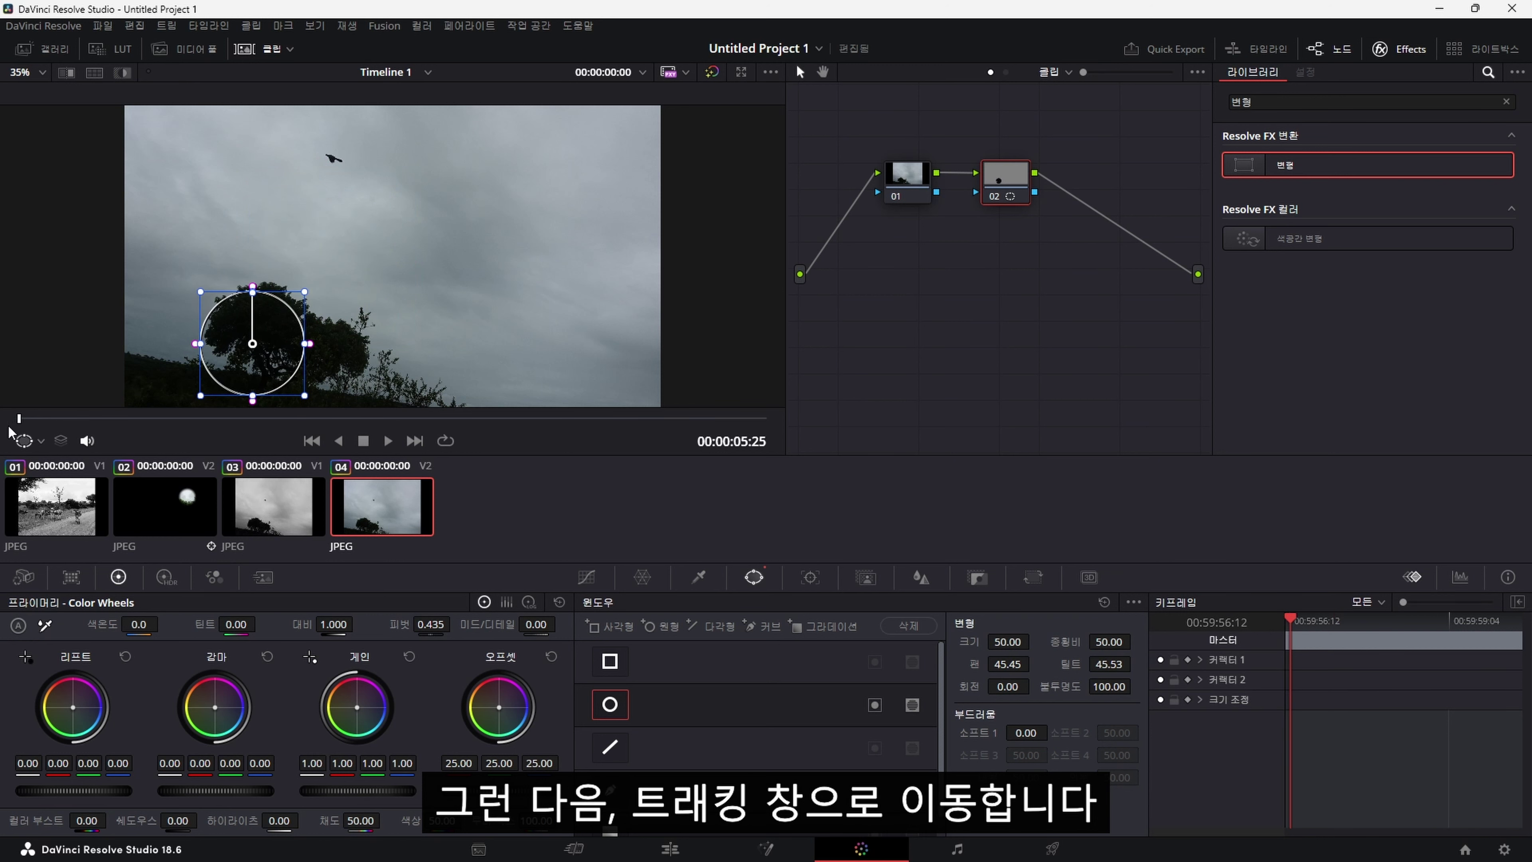
left_click_drag(307, 294, 291, 307)
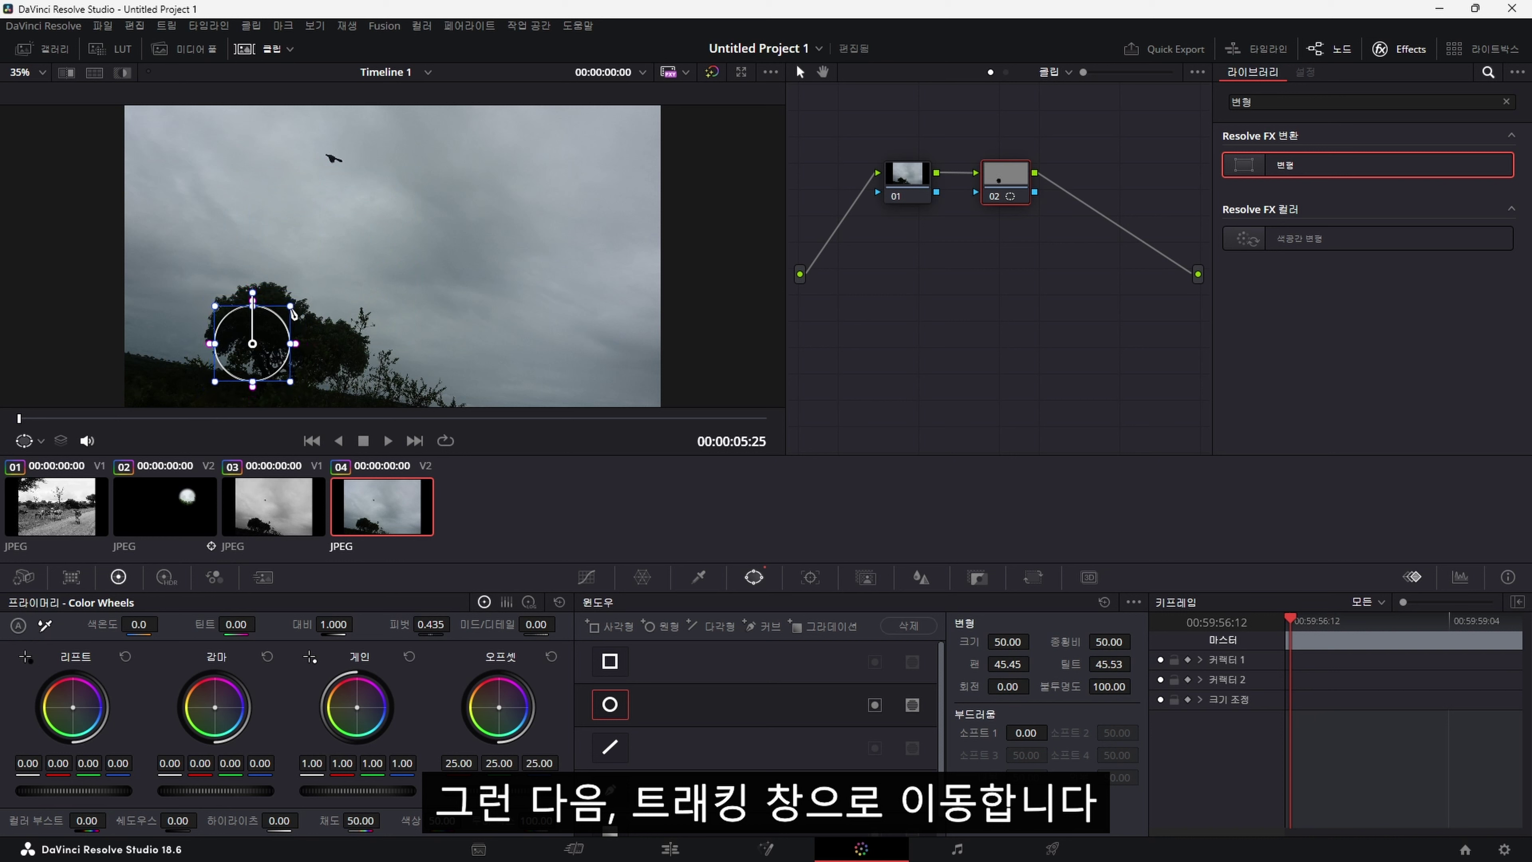
Step: Keyframe the circle in the tracker's Frame mode: over the tree at 00:59:56:12 and over the shrub beside it at 00:59:57:08
left_click(820, 573)
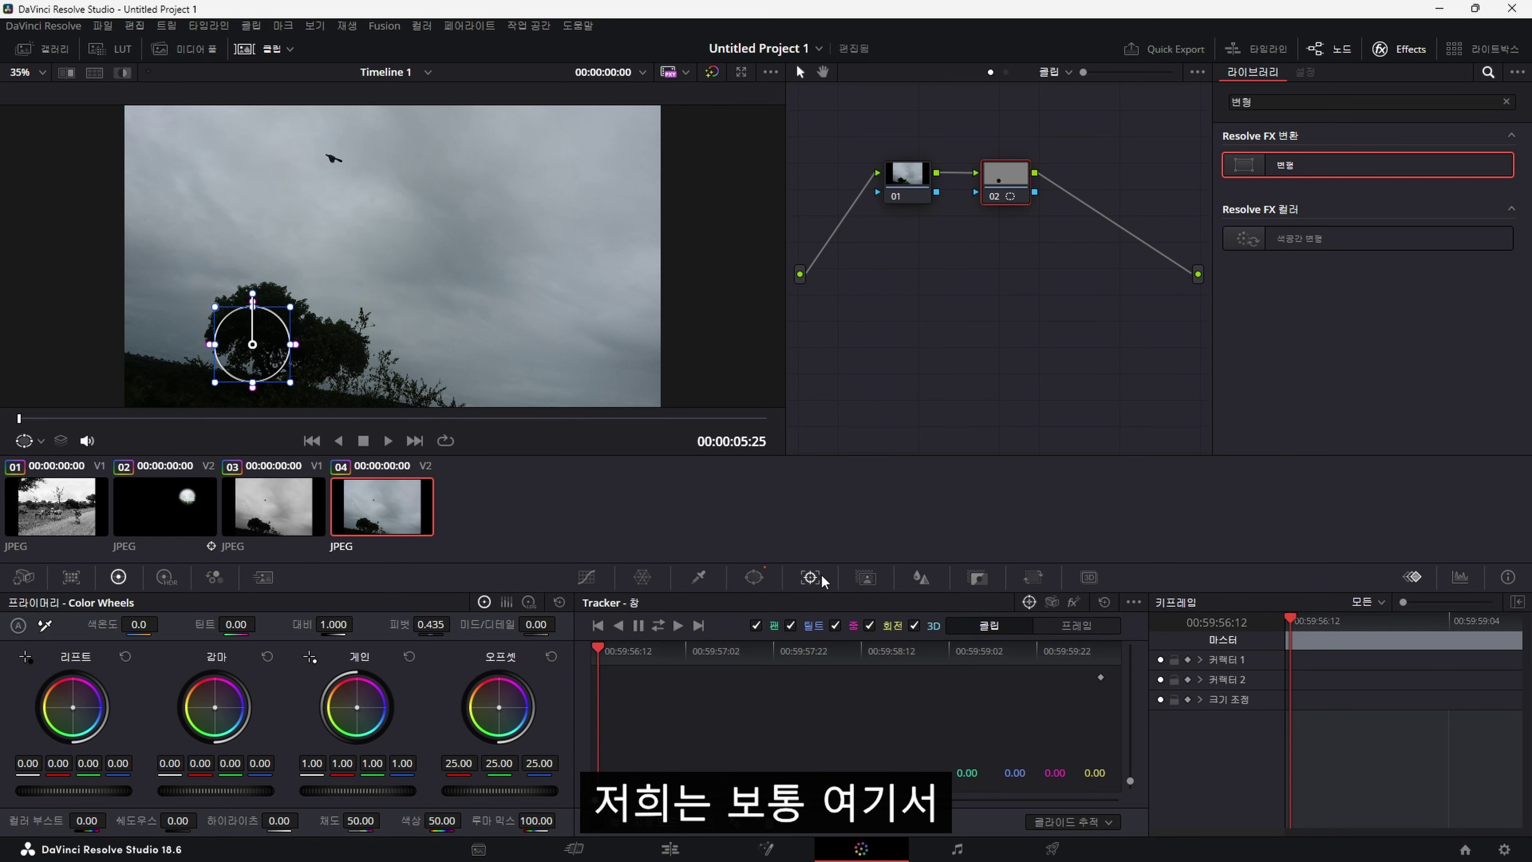
left_click(1074, 627)
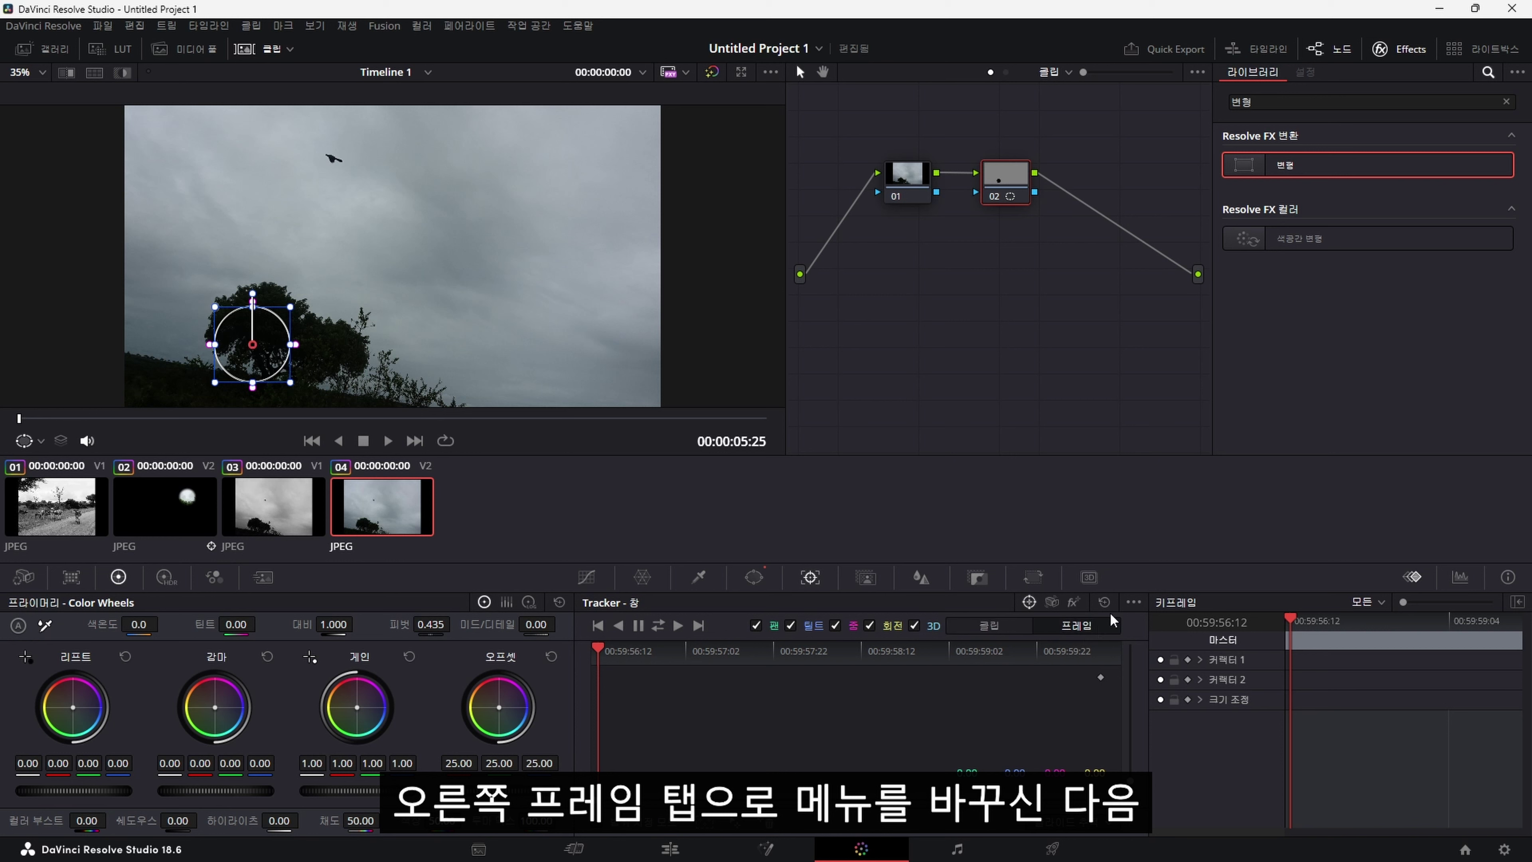
left_click_drag(643, 660, 614, 660)
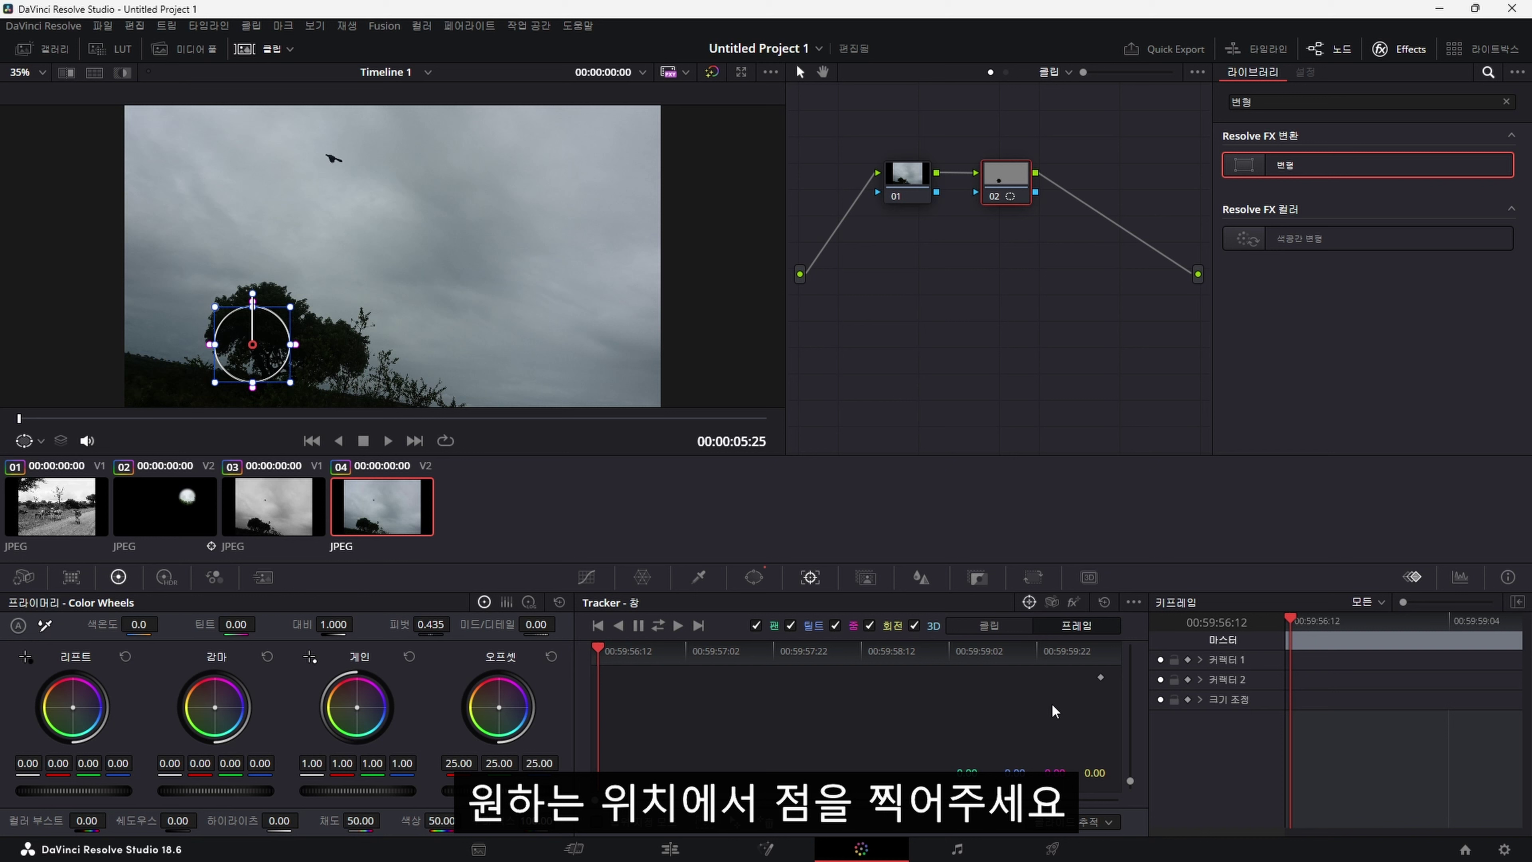
left_click(1101, 681)
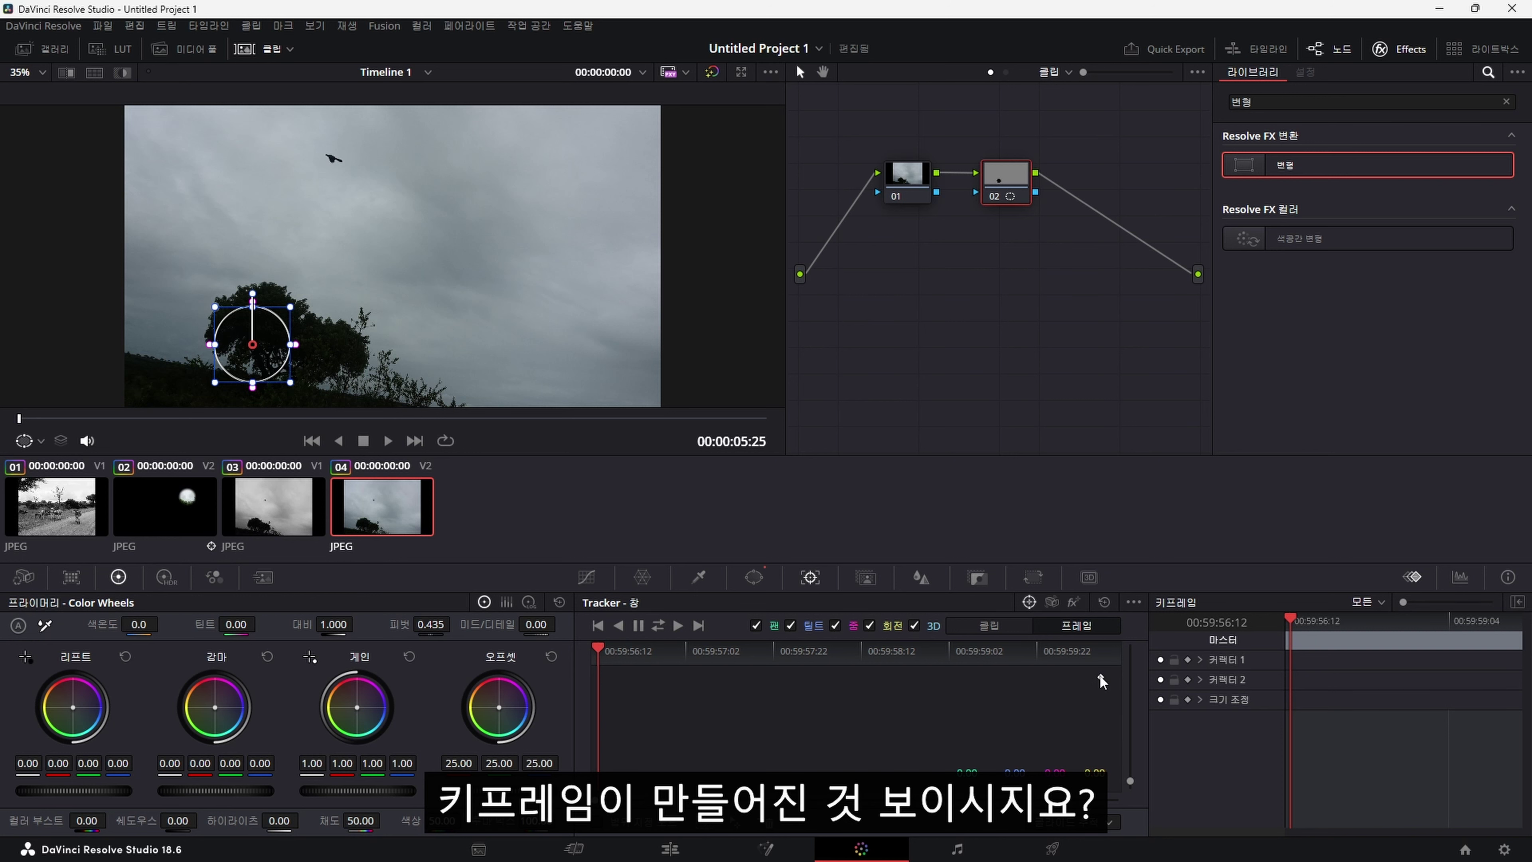
left_click(600, 664)
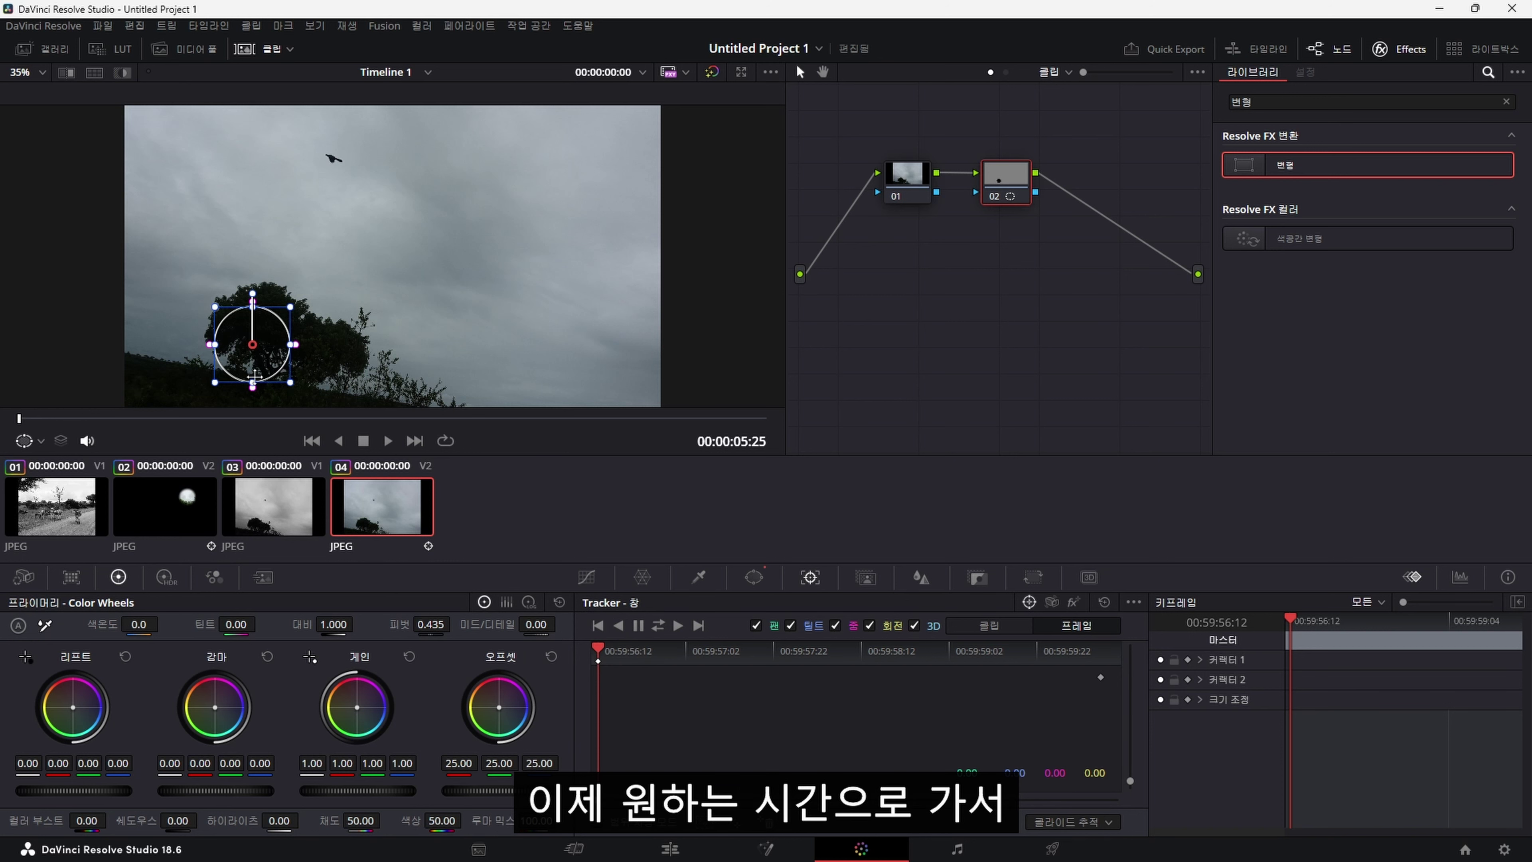
left_click_drag(623, 653, 710, 655)
left_click_drag(255, 361, 443, 374)
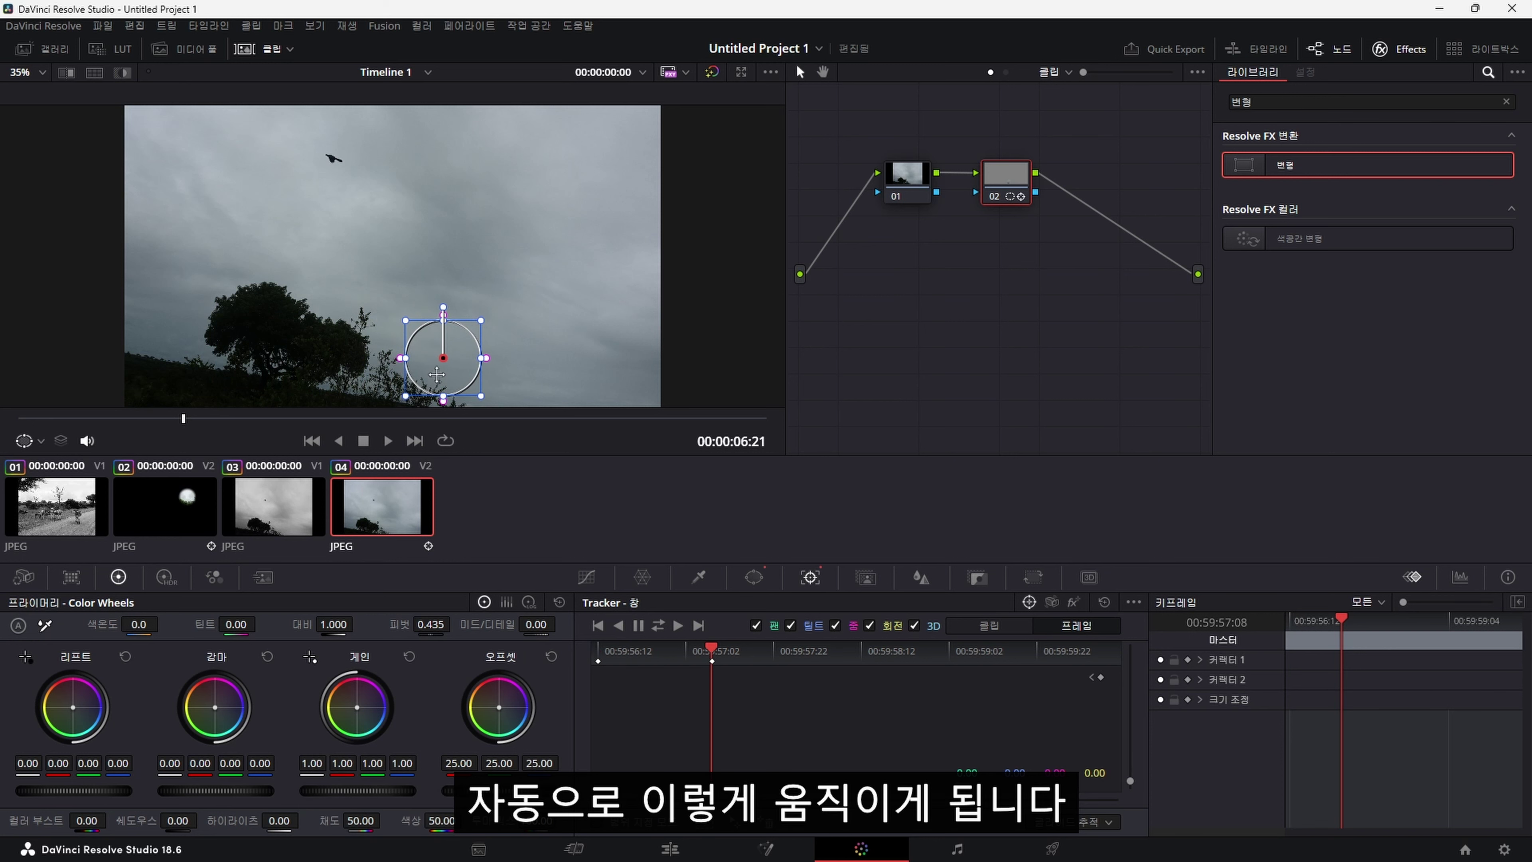
Step: Add a tracker keyframe at 00:59:57:18 that holds the circle still over the shrub
left_click_drag(699, 654, 763, 657)
left_click(793, 648)
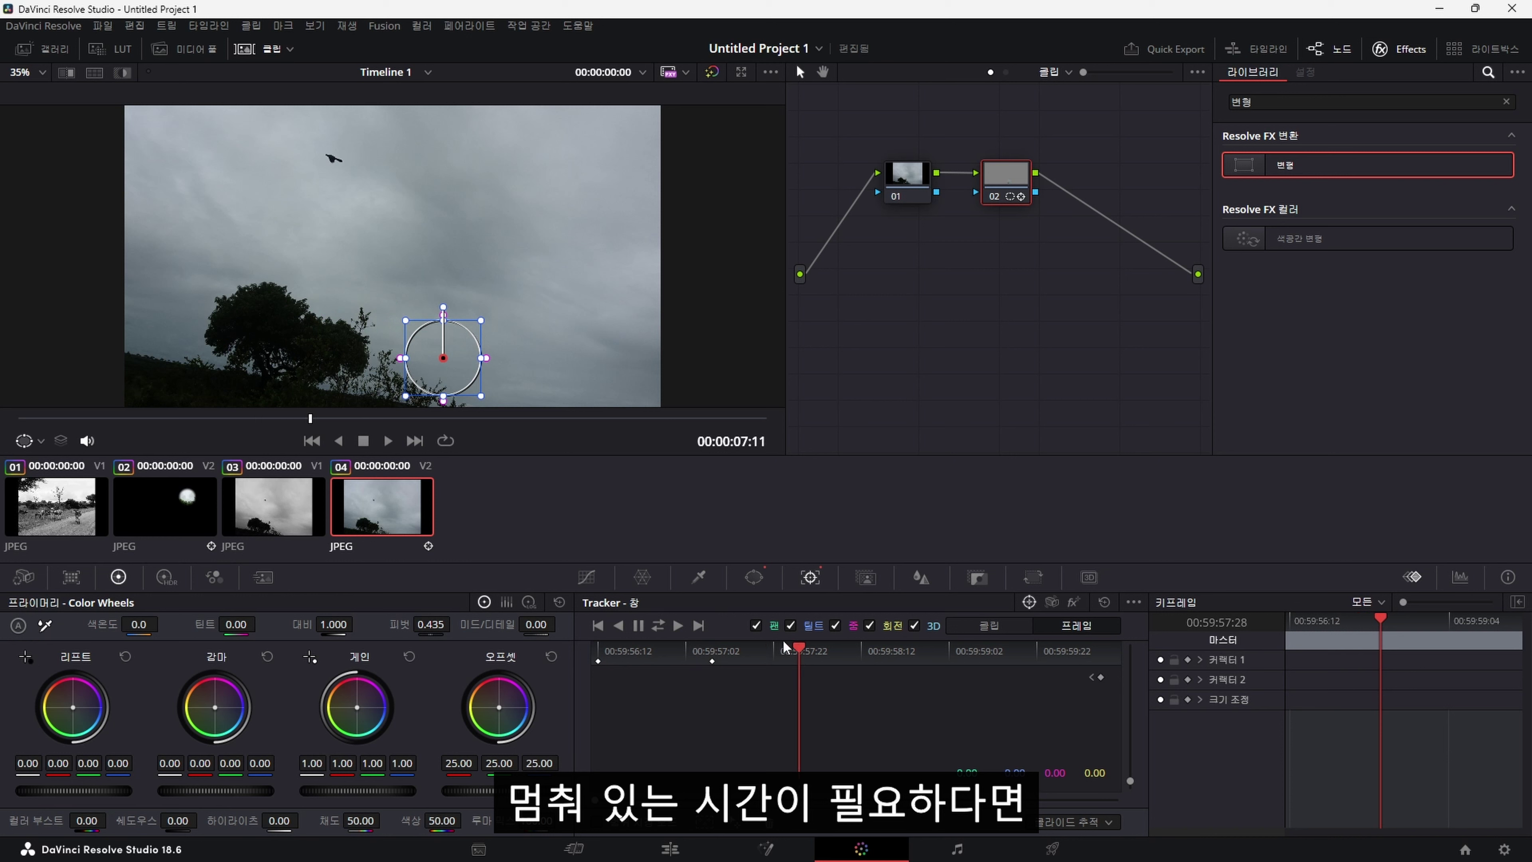
key("Left")
key("Left")
key("Left")
key("Left")
key("Left")
key("Left")
key("Left")
key("Left")
key("Left")
key("Left")
key("Left")
key("Left")
key("Left")
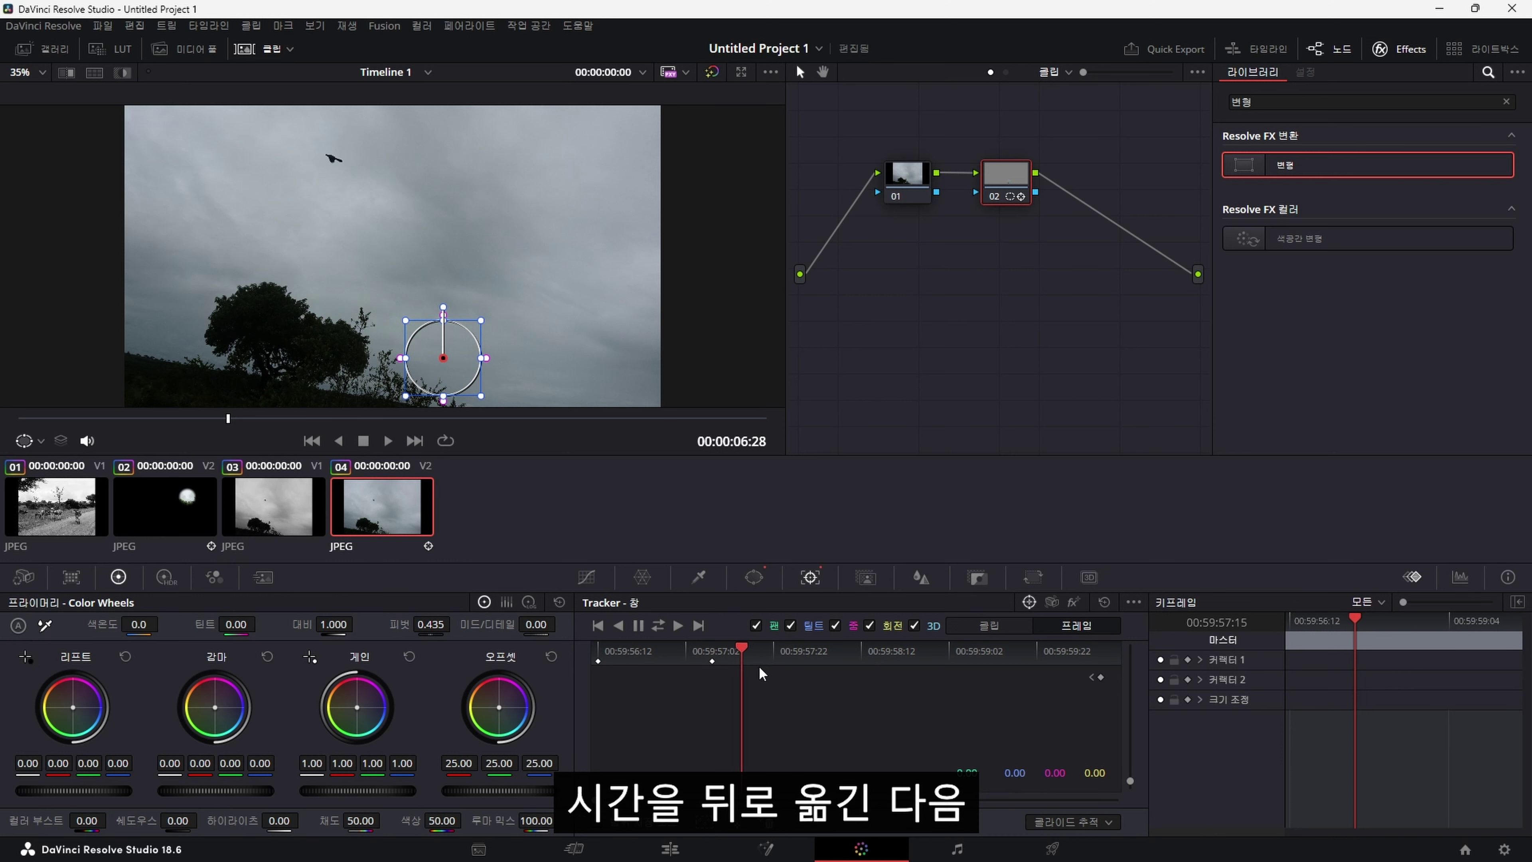
key("Right")
key("Right")
key("Right")
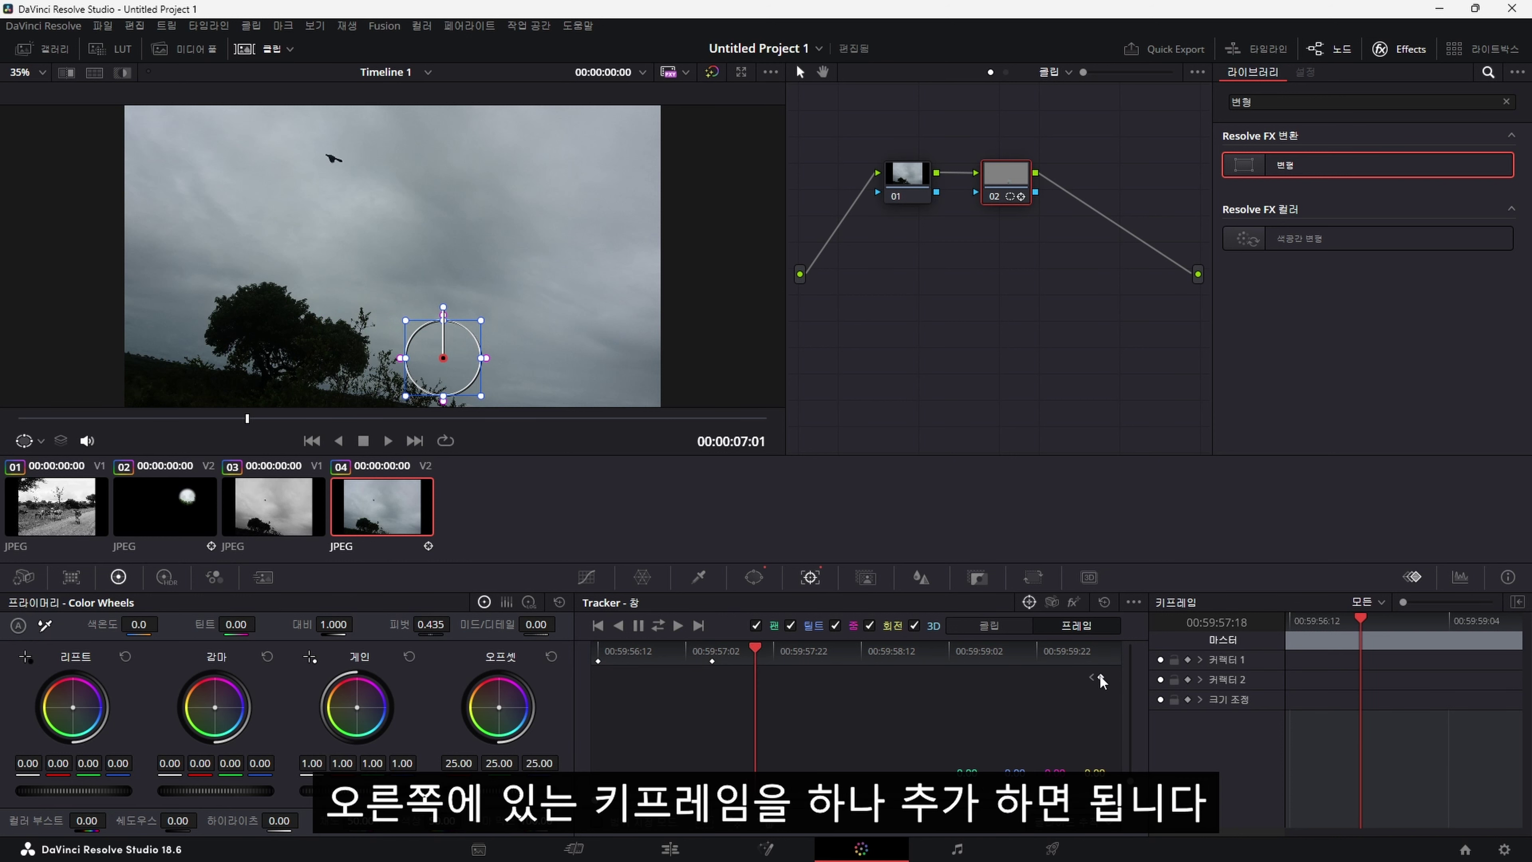
Step: At 00:59:58:07, move the circular window onto the flying bird as a new tracker keyframe
left_click(838, 652)
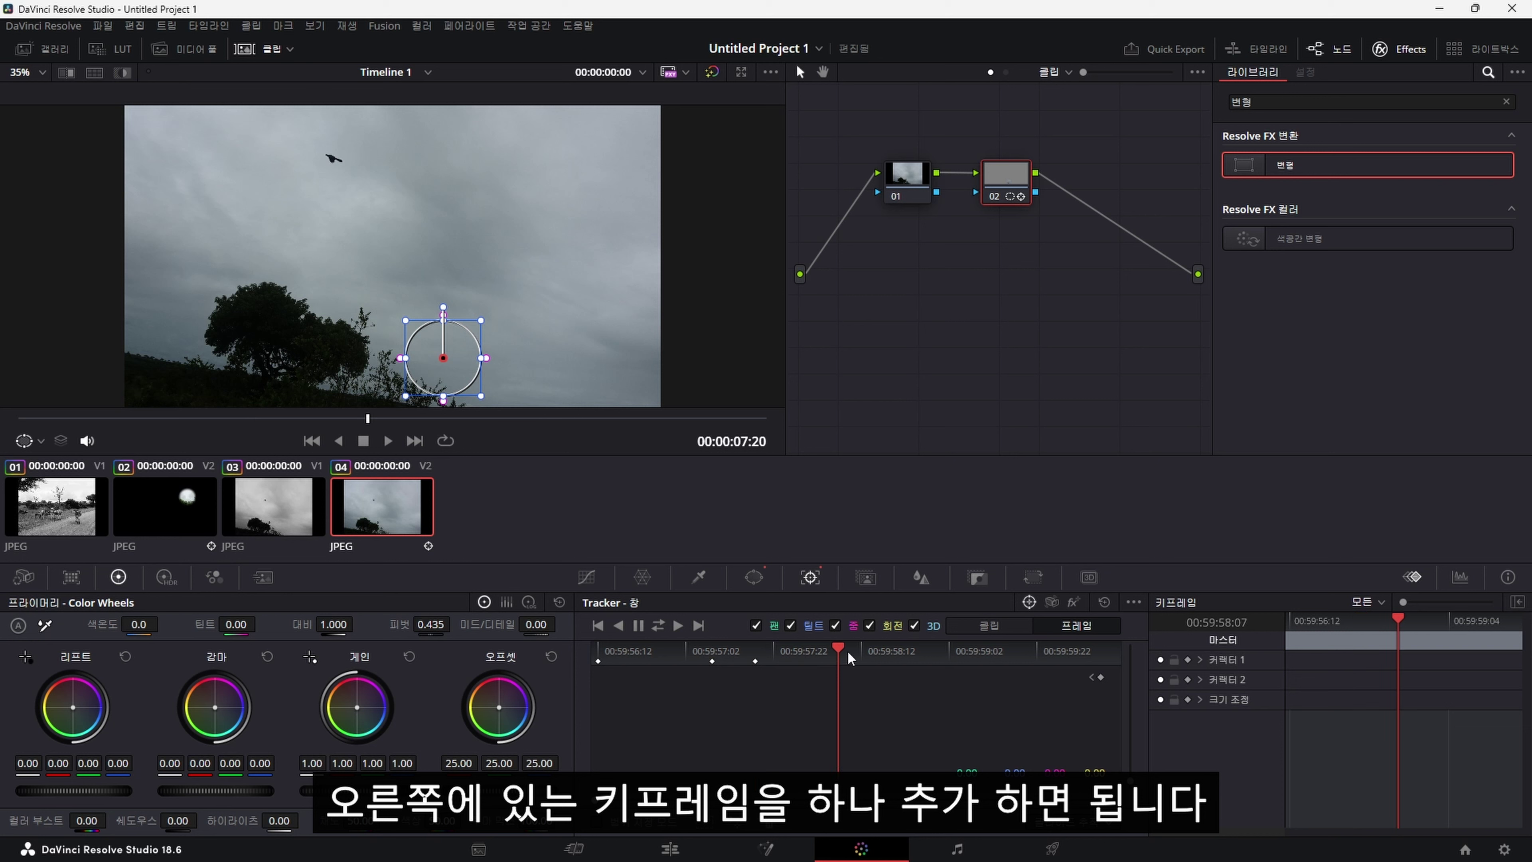
left_click_drag(416, 368, 332, 199)
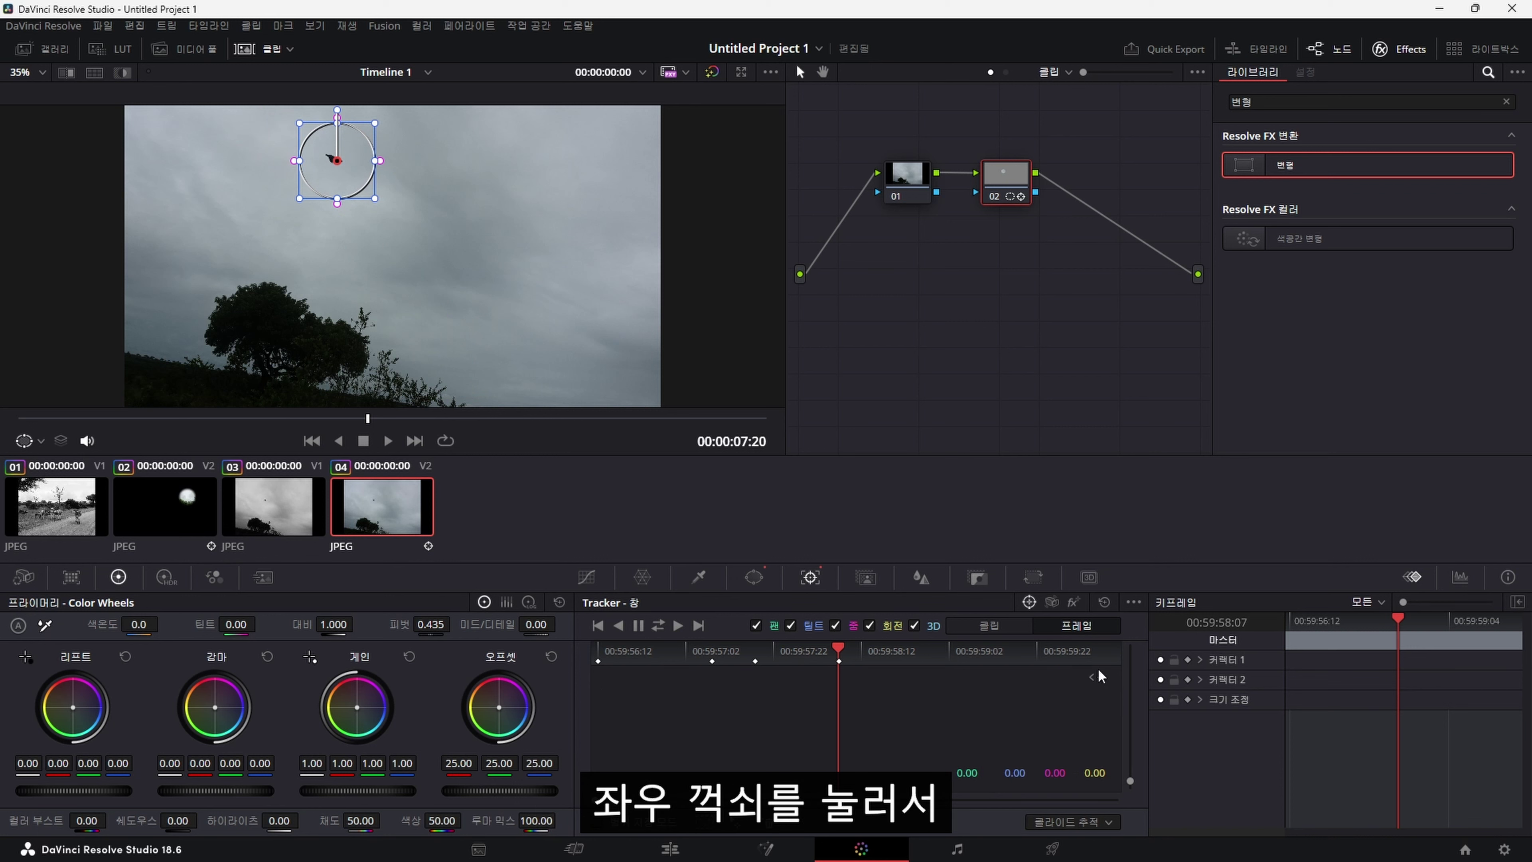
Step: Step back through the tracker keyframes to the first one and forward again to the one at 00:59:58:07
left_click(855, 655)
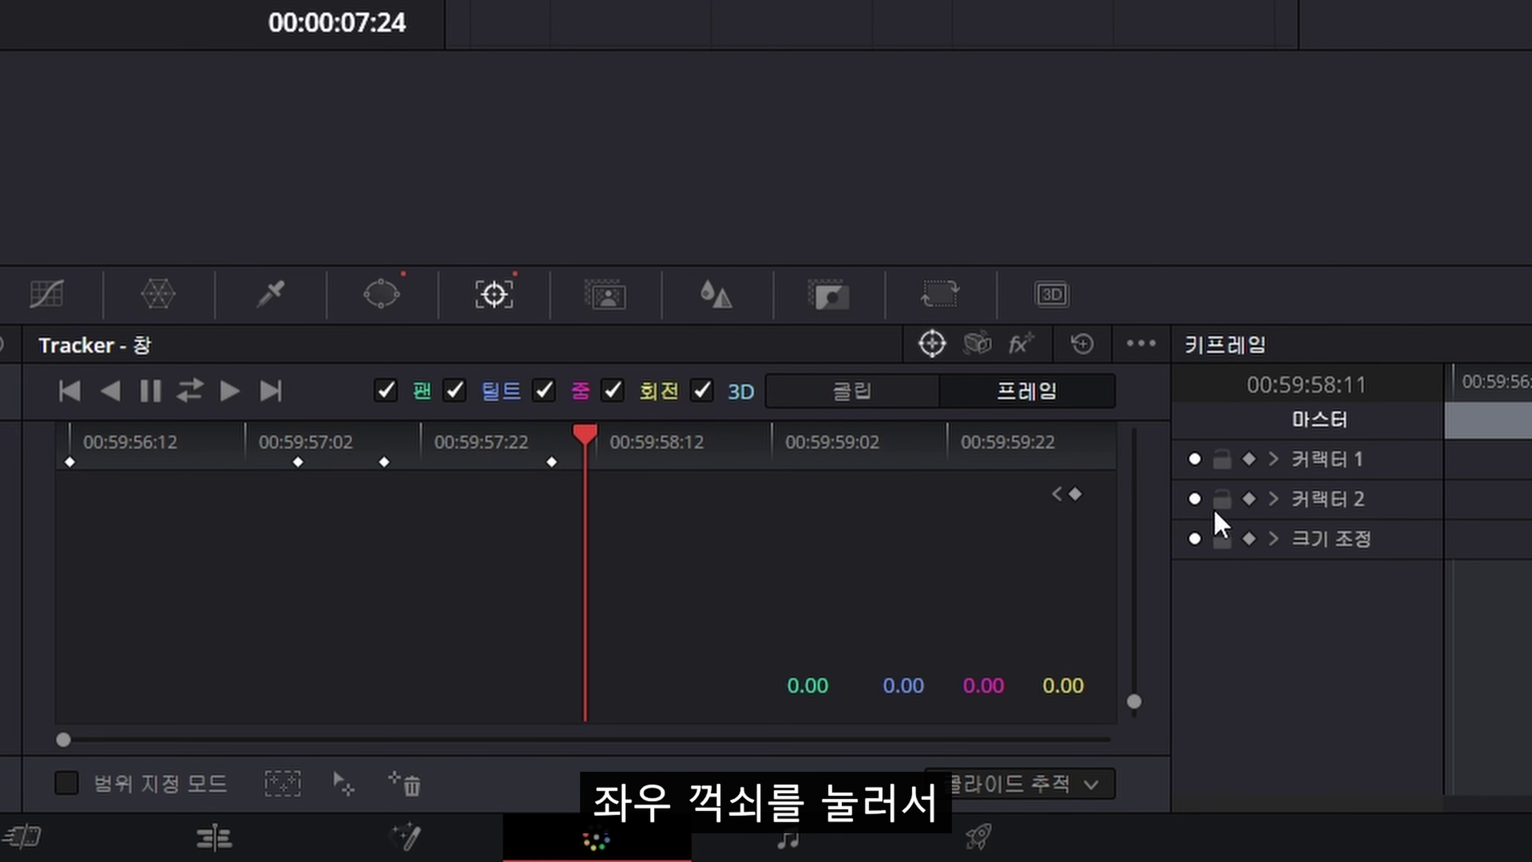
left_click(1089, 678)
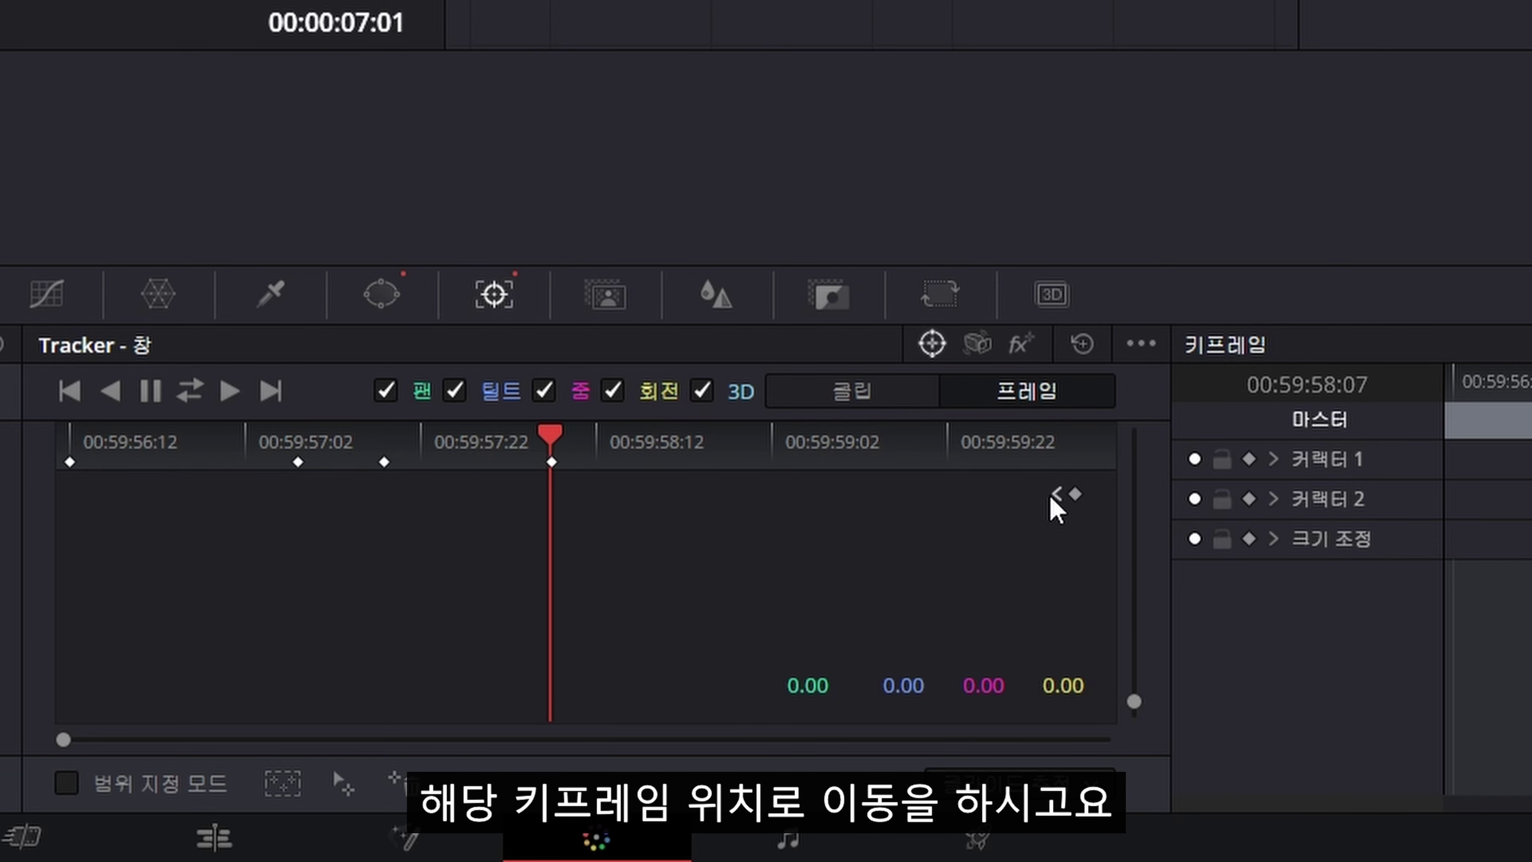
left_click(1056, 495)
left_click(1055, 495)
left_click(1055, 495)
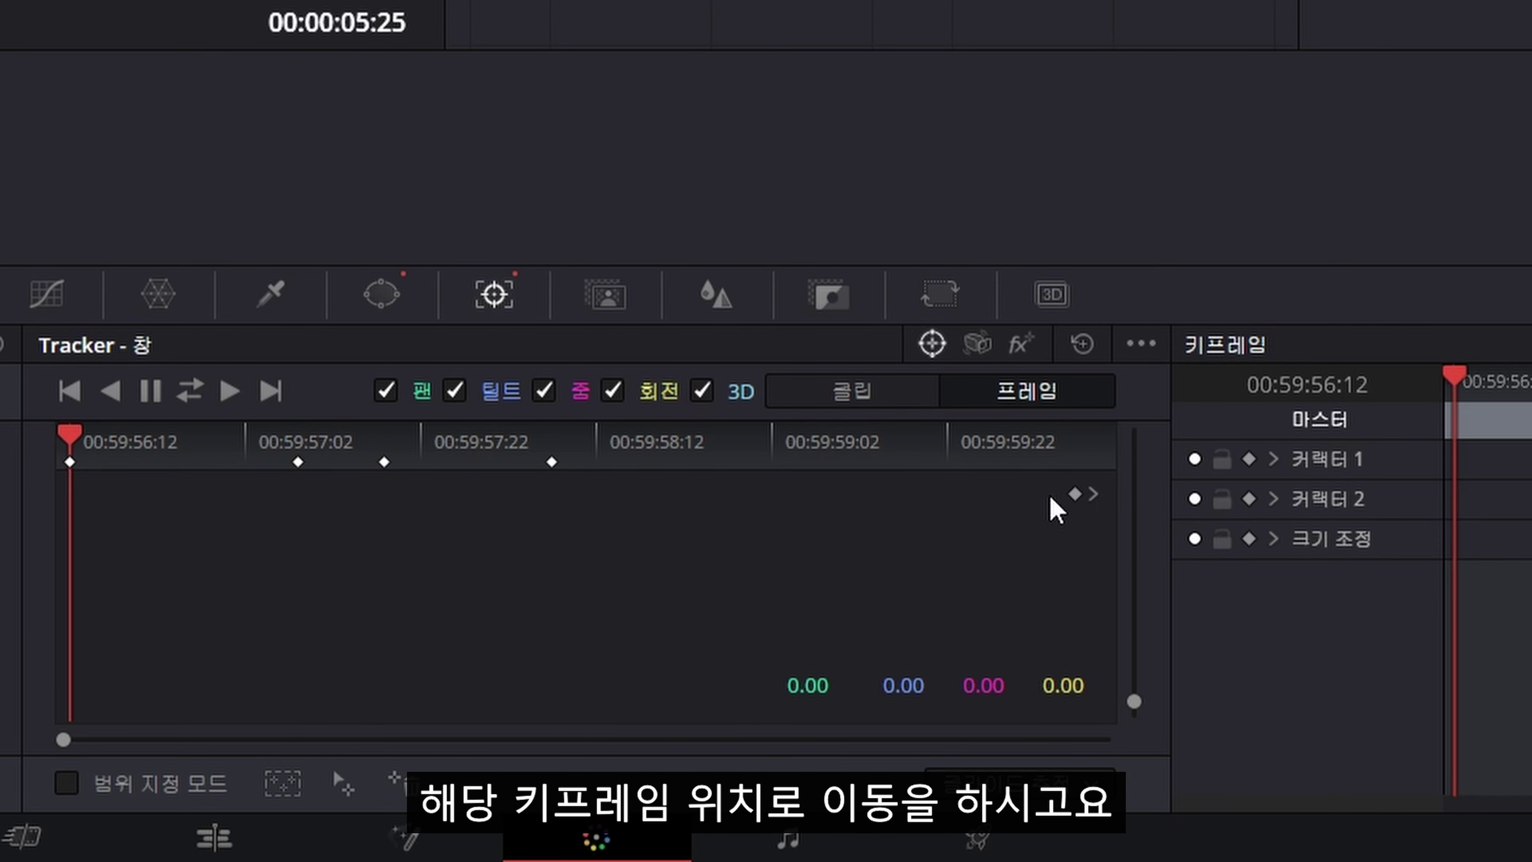
left_click(1093, 494)
left_click(1092, 493)
left_click(1092, 493)
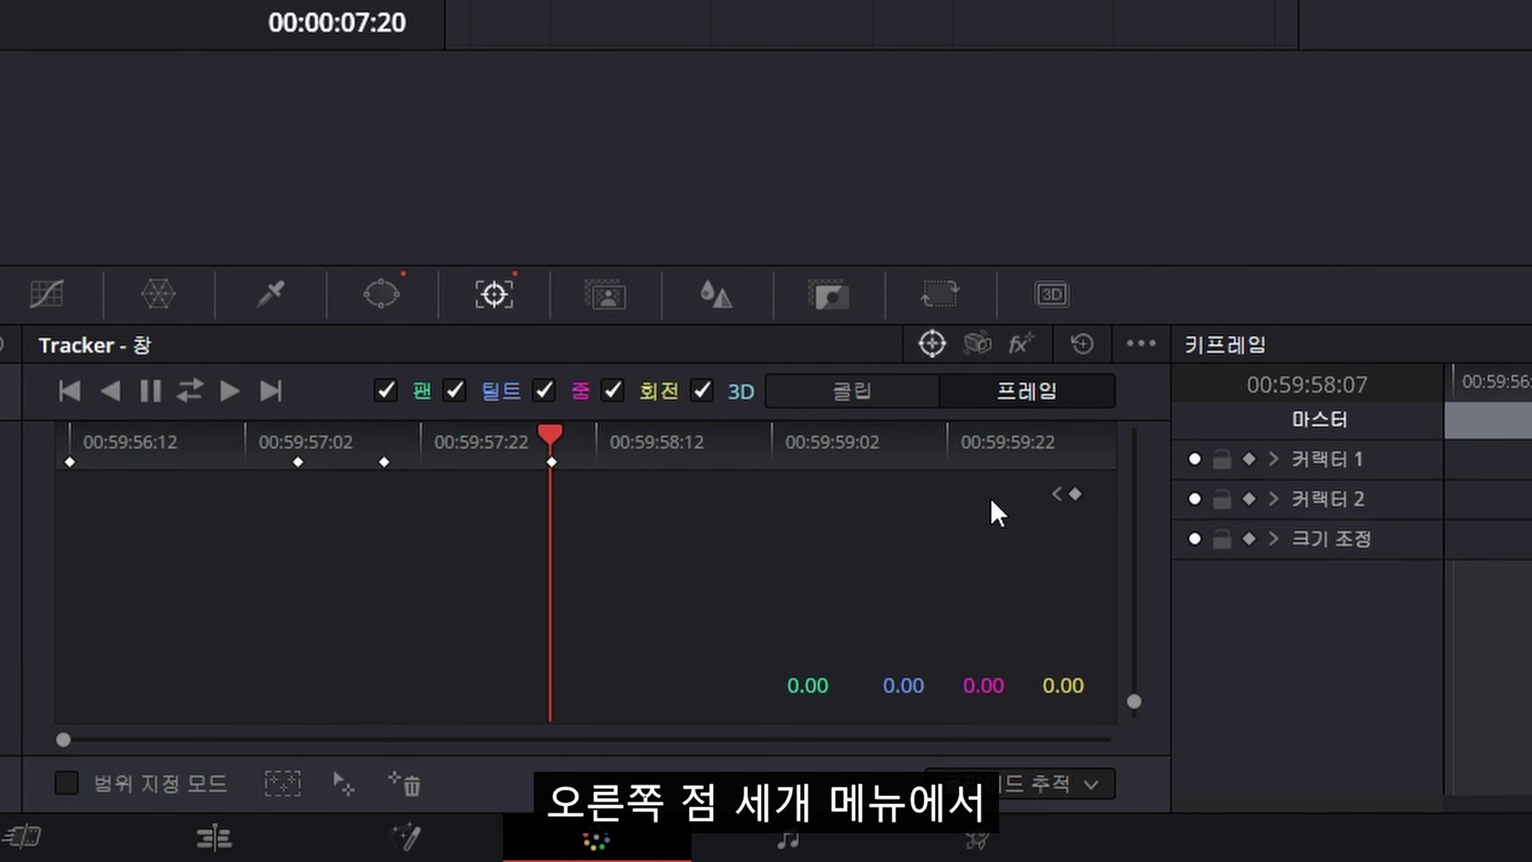
Step: Look over the tracker's keyframe-clearing options and scrub through the tracker timeline up to the keyframe at 00:59:58:07
left_click(1140, 343)
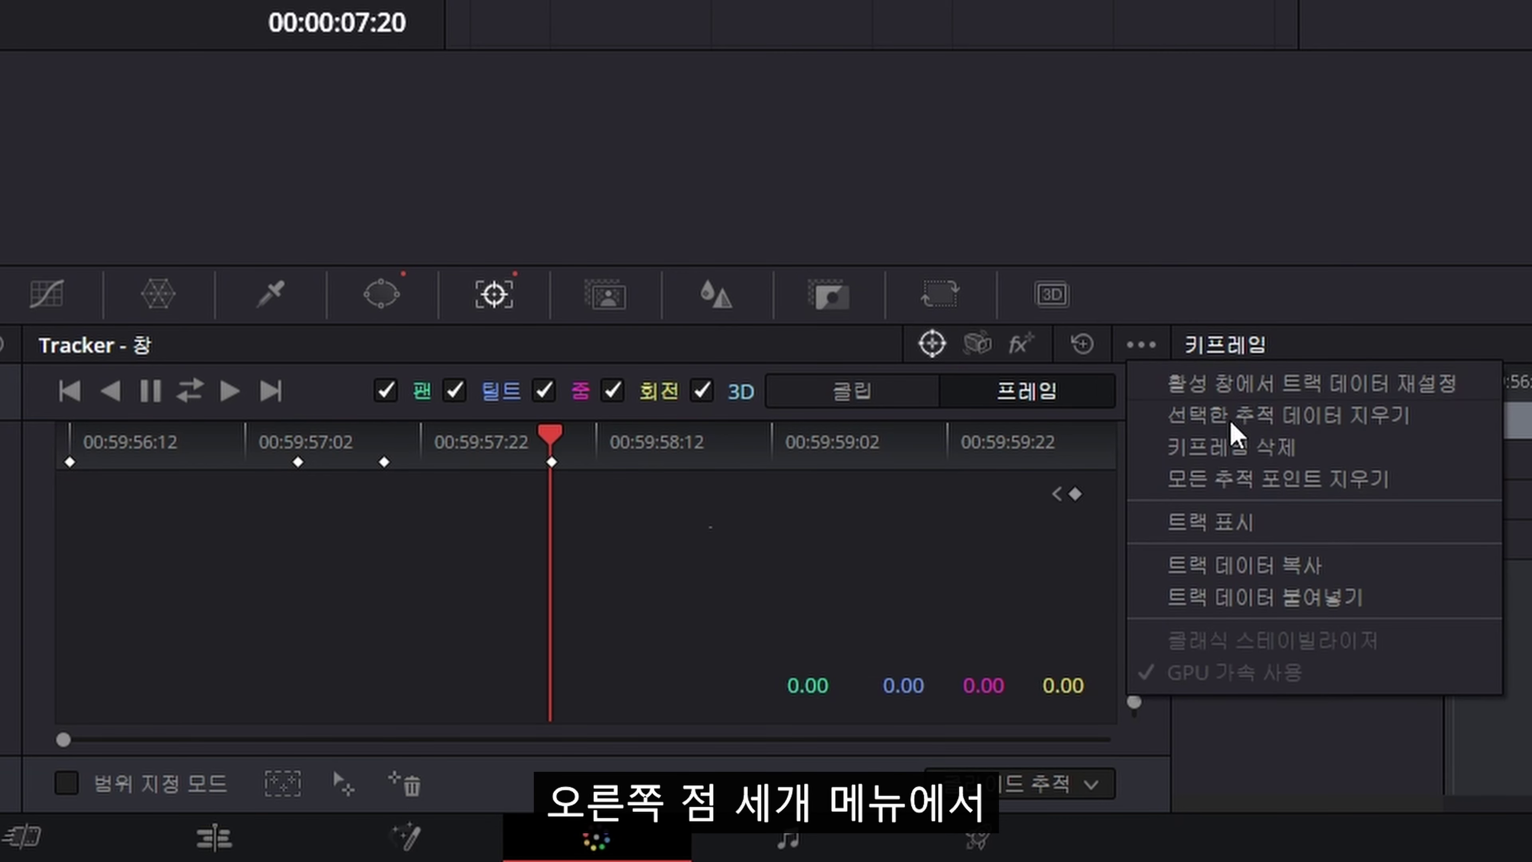
left_click(1307, 459)
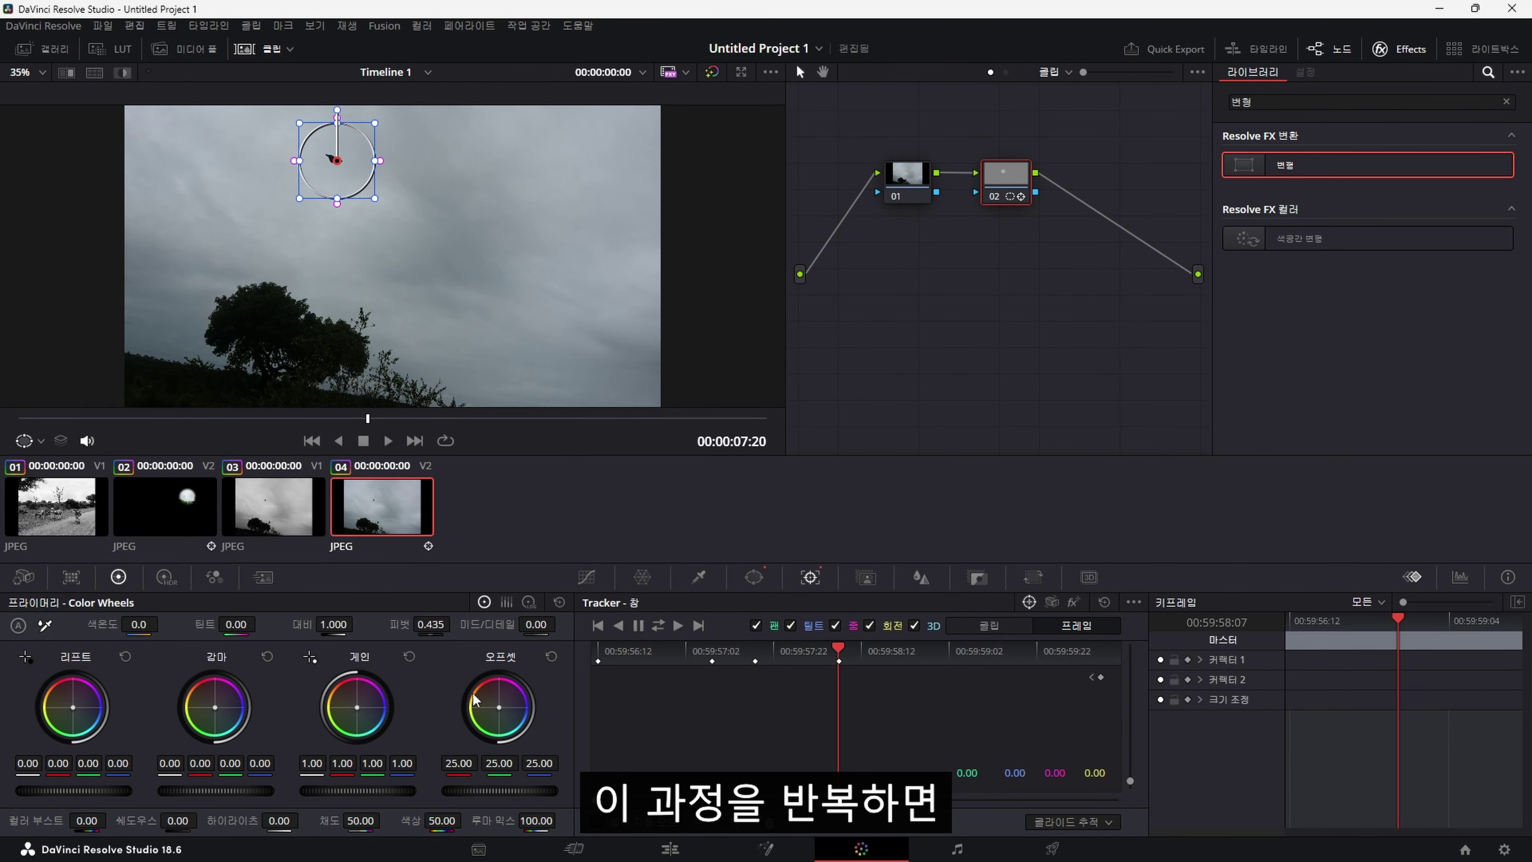
left_click_drag(678, 652, 840, 647)
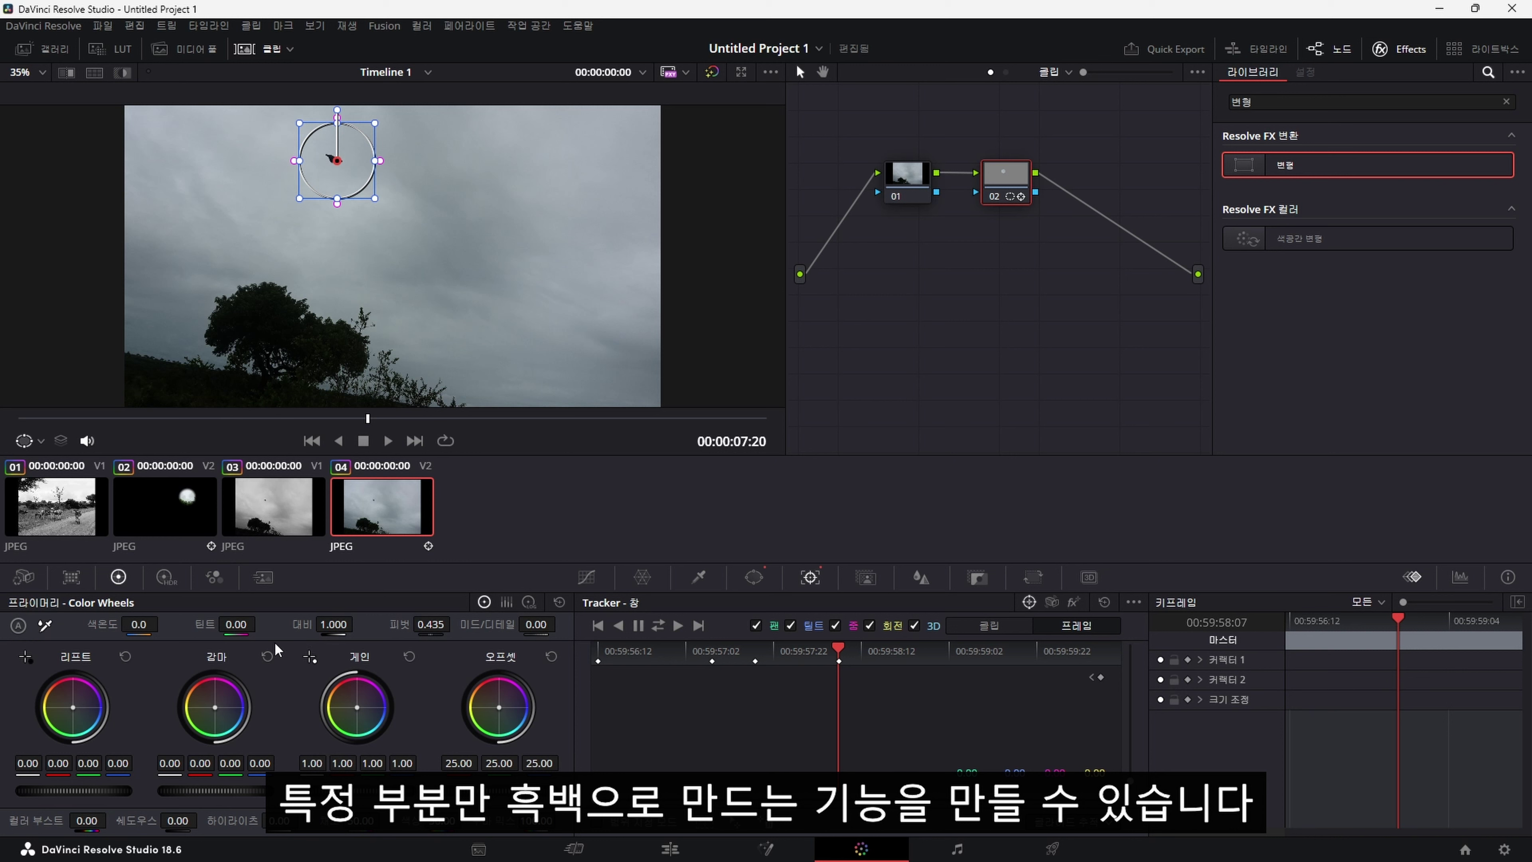
Step: Brighten the circle by raising the middle of node 02's custom curve, and connect the node to a newly added alpha output
left_click(586, 577)
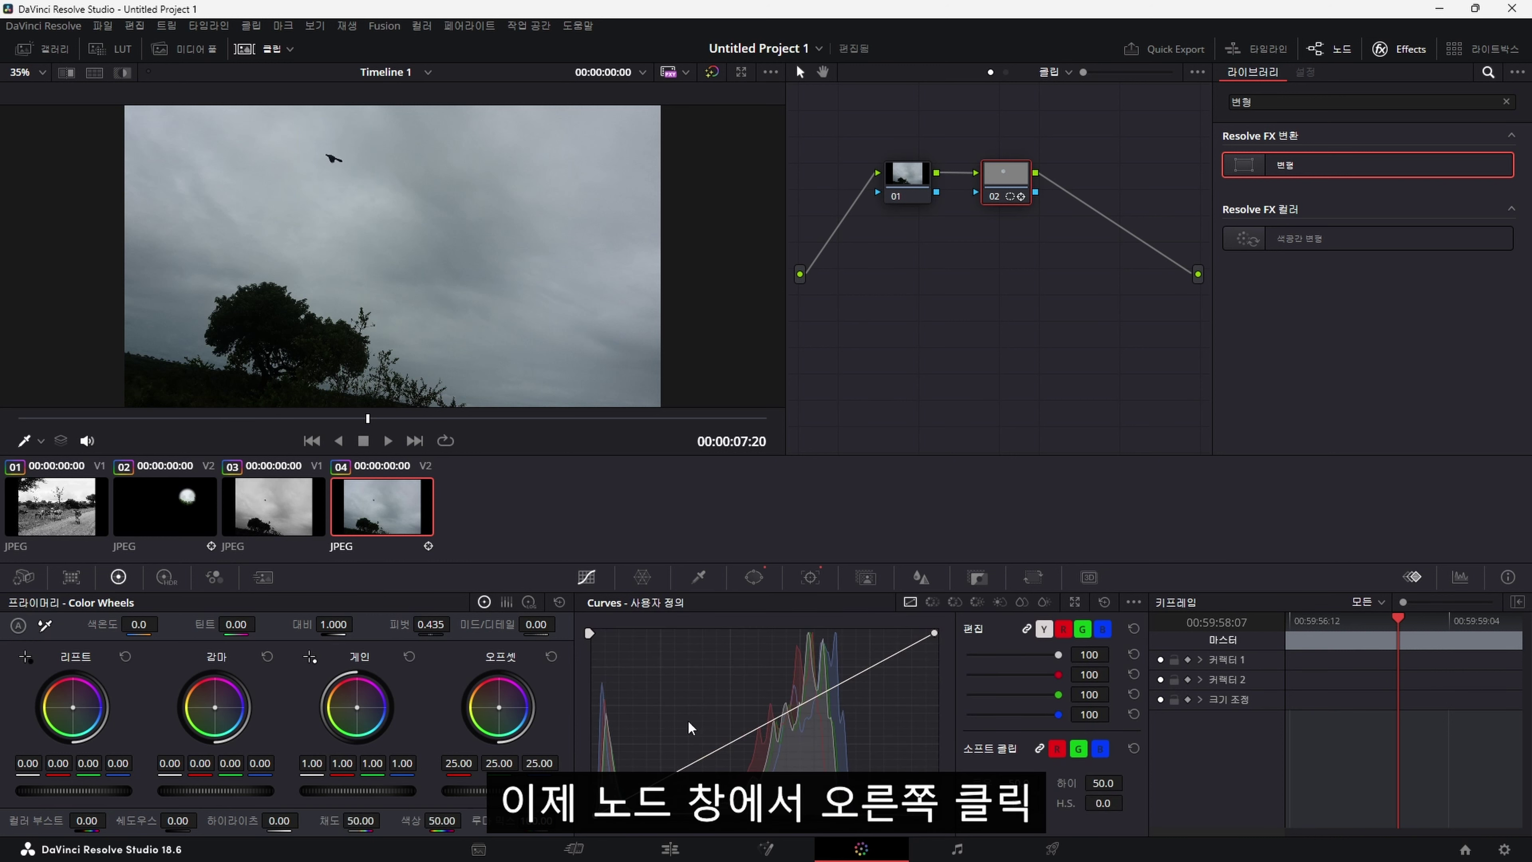
left_click_drag(777, 719, 759, 692)
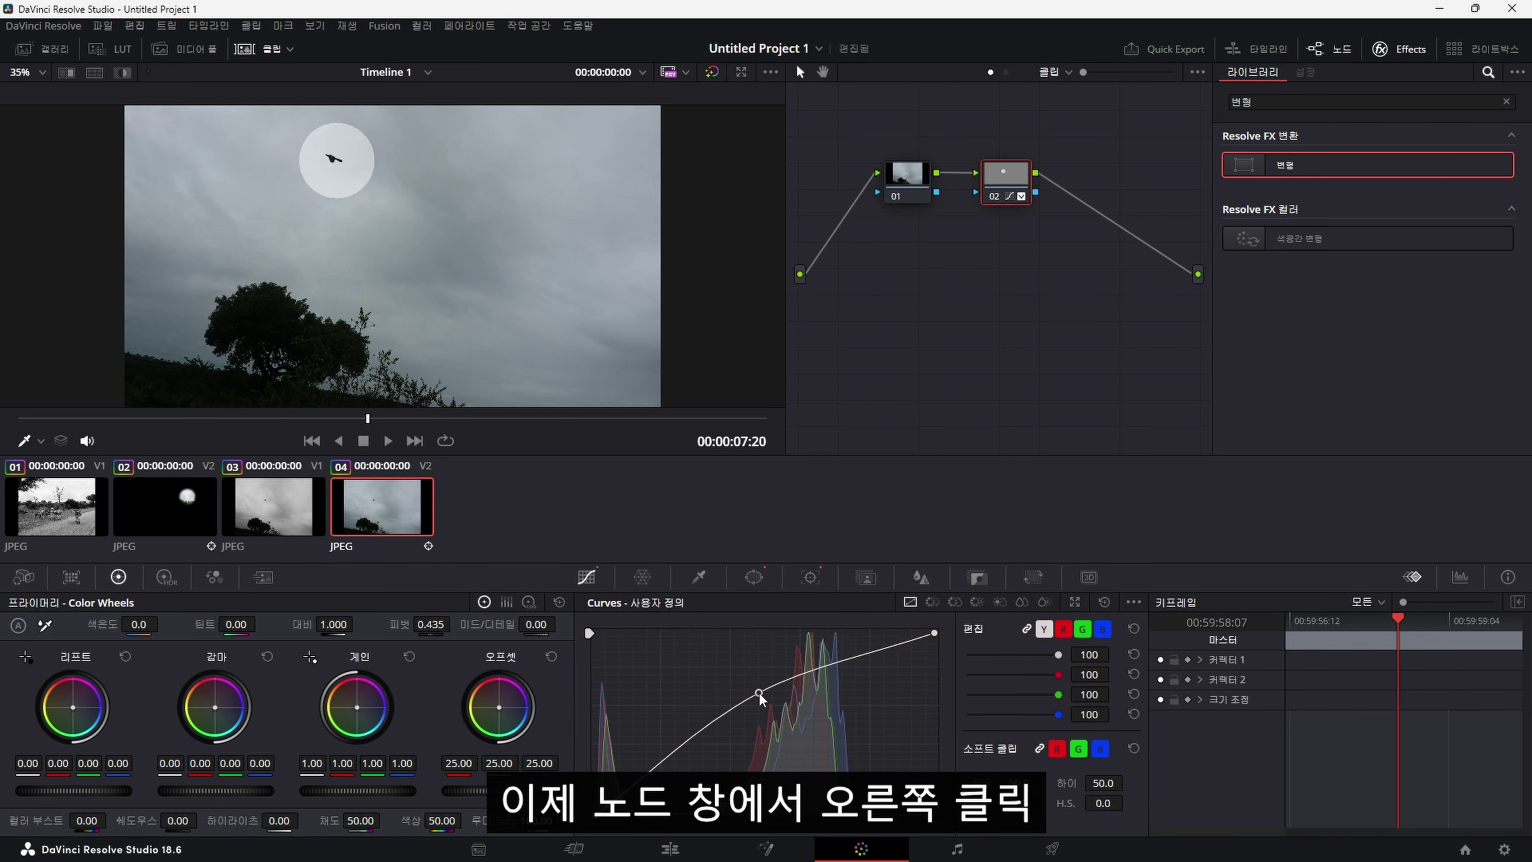
right_click(1080, 240)
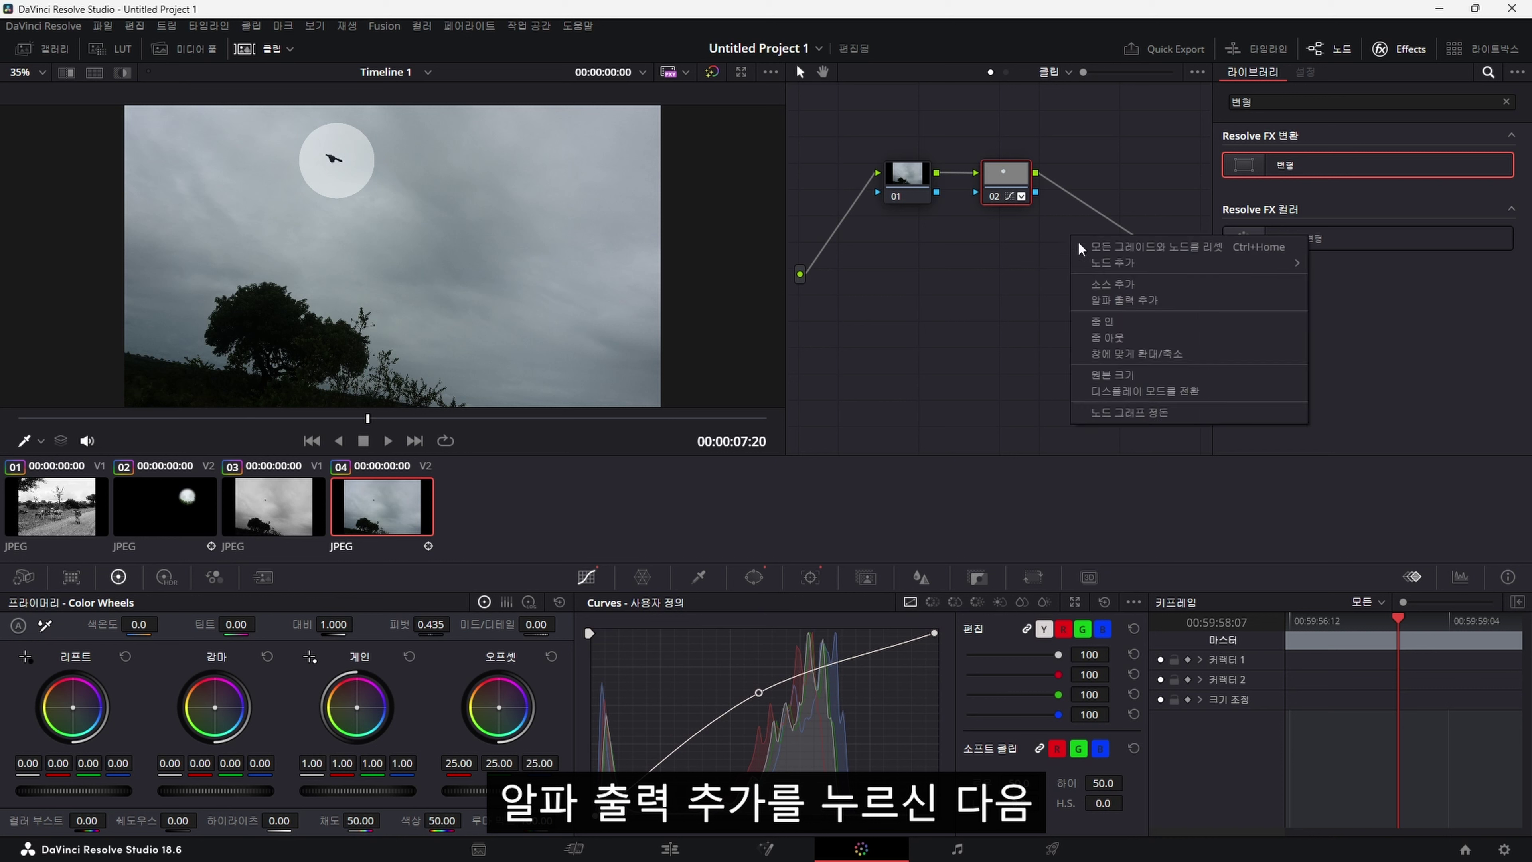
left_click(1143, 300)
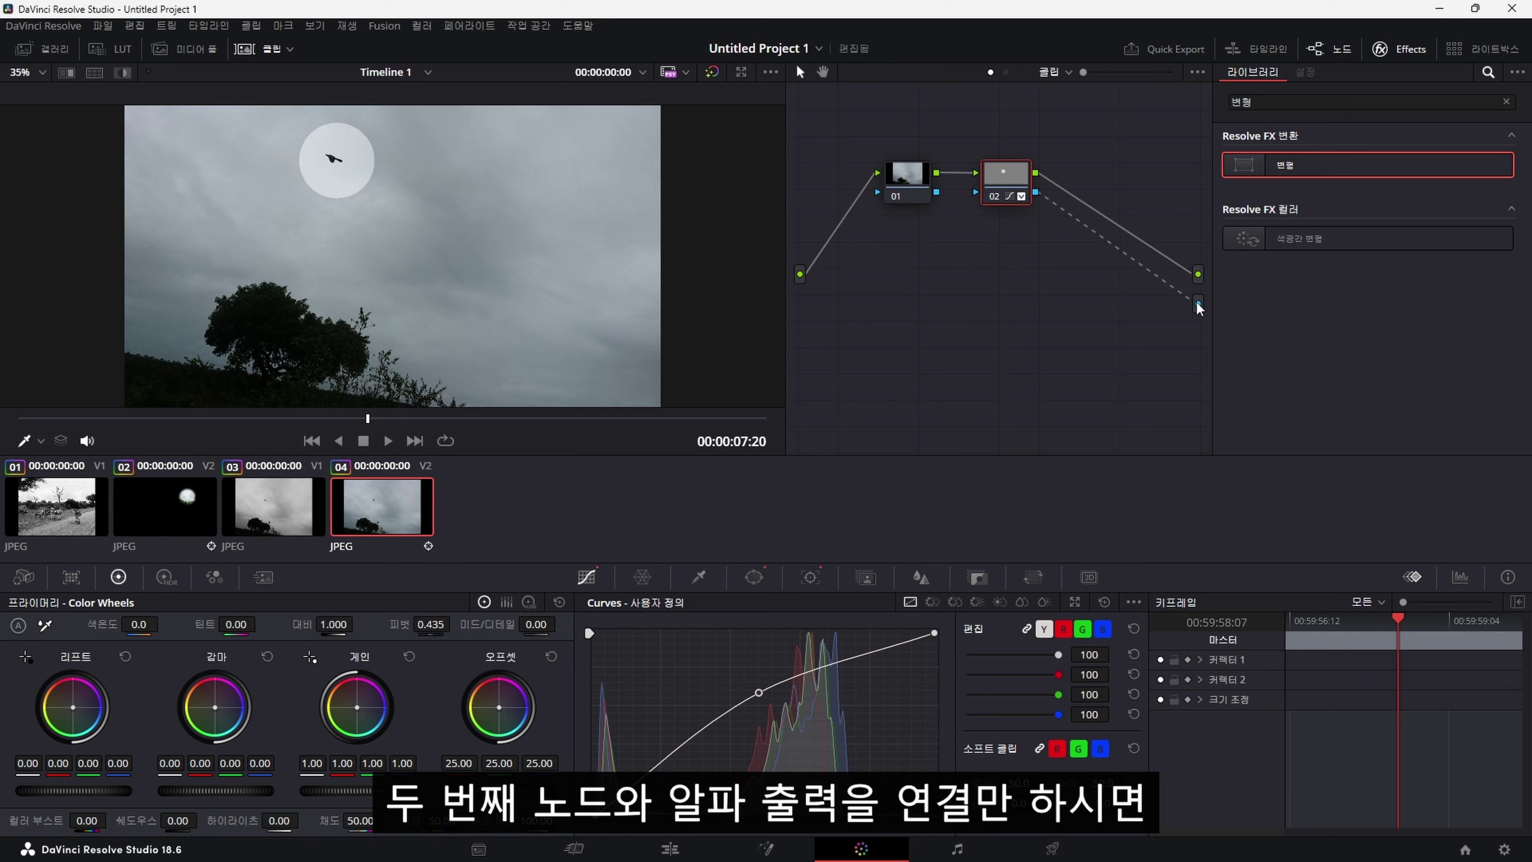
left_click_drag(1196, 301, 1196, 302)
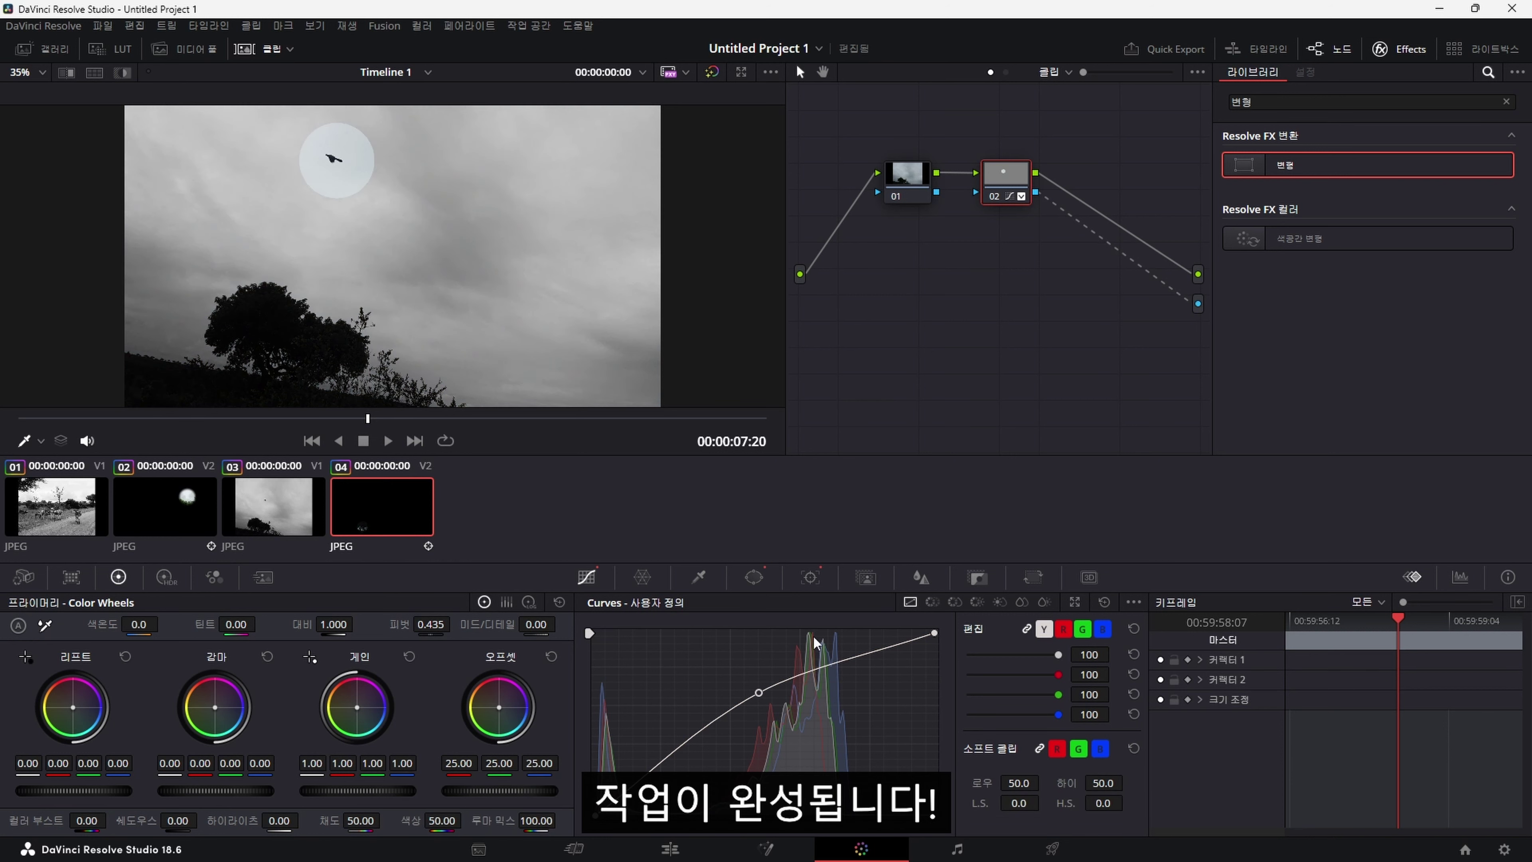
Step: Play the clip from its start to review the color spotlight moving over the black-and-white image
left_click(310, 441)
key("space")
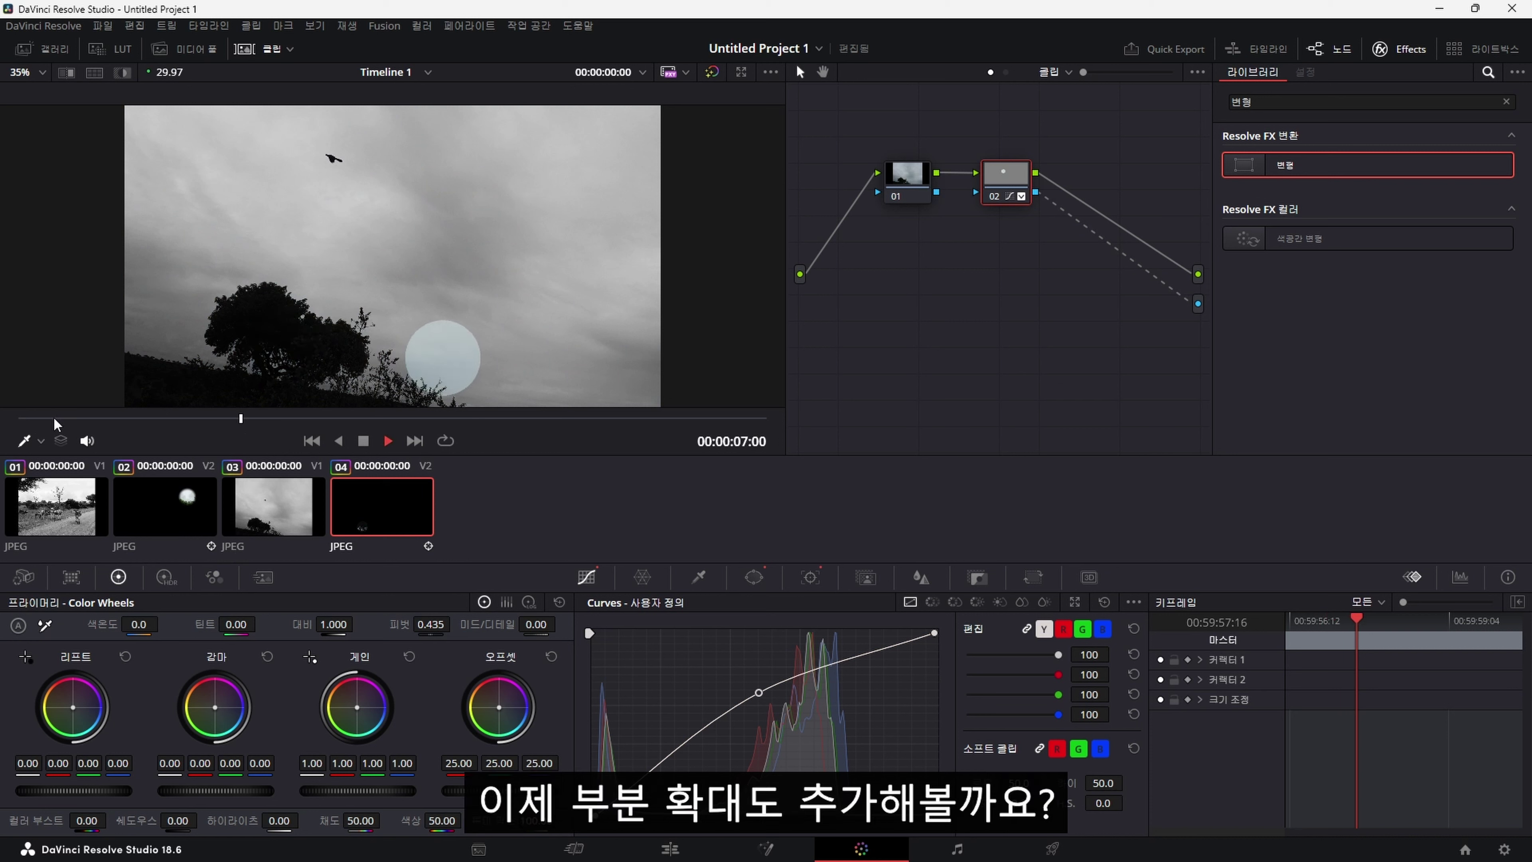
key("space")
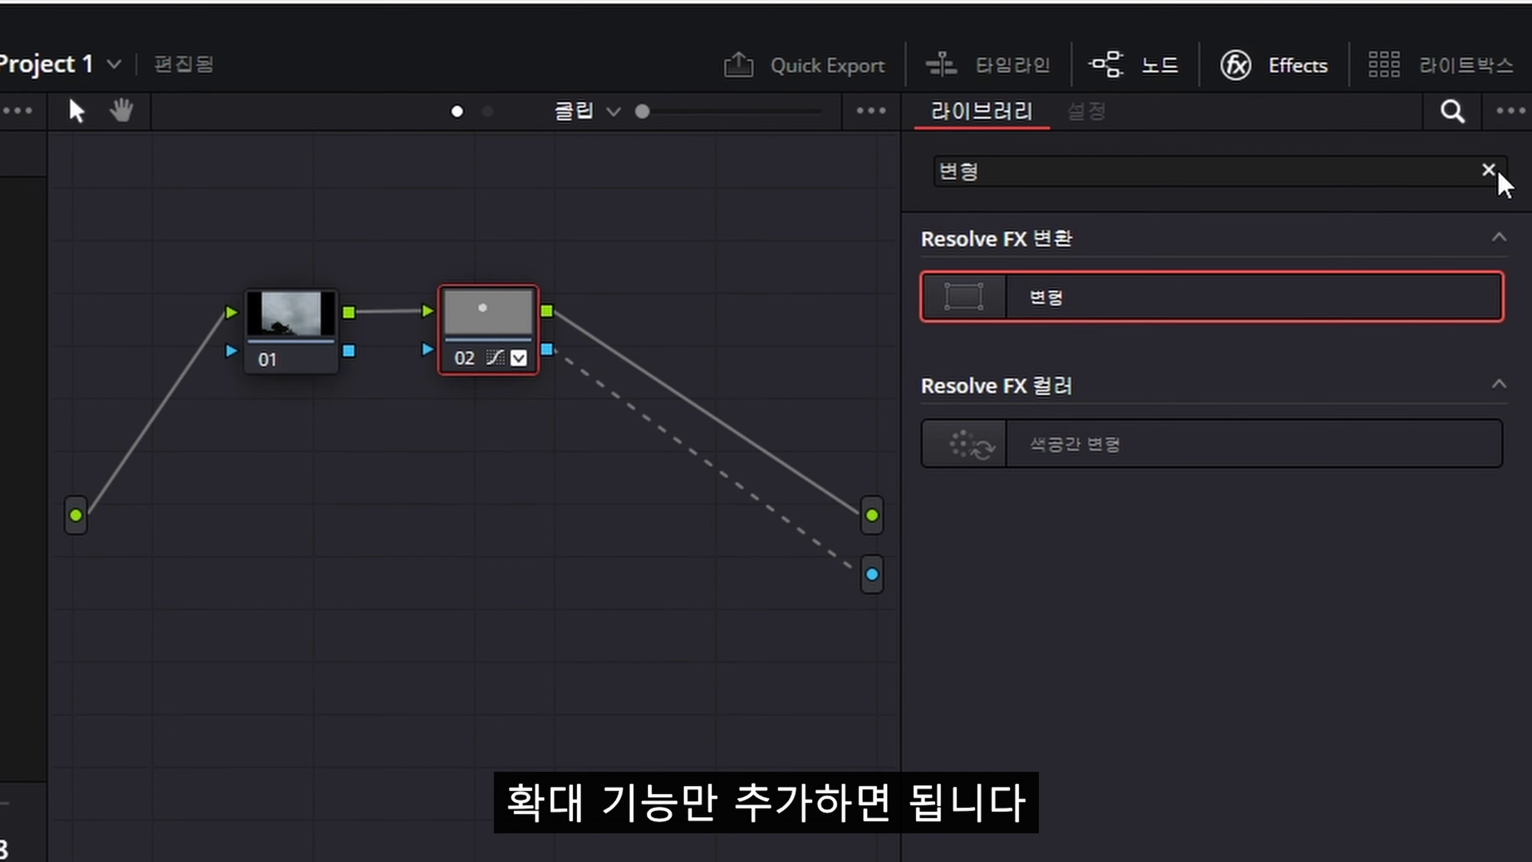
Step: Search the effects library for 변형, apply the Resolve FX 변형 effect to node 02, and set its zoom to 1.059
left_click(1506, 102)
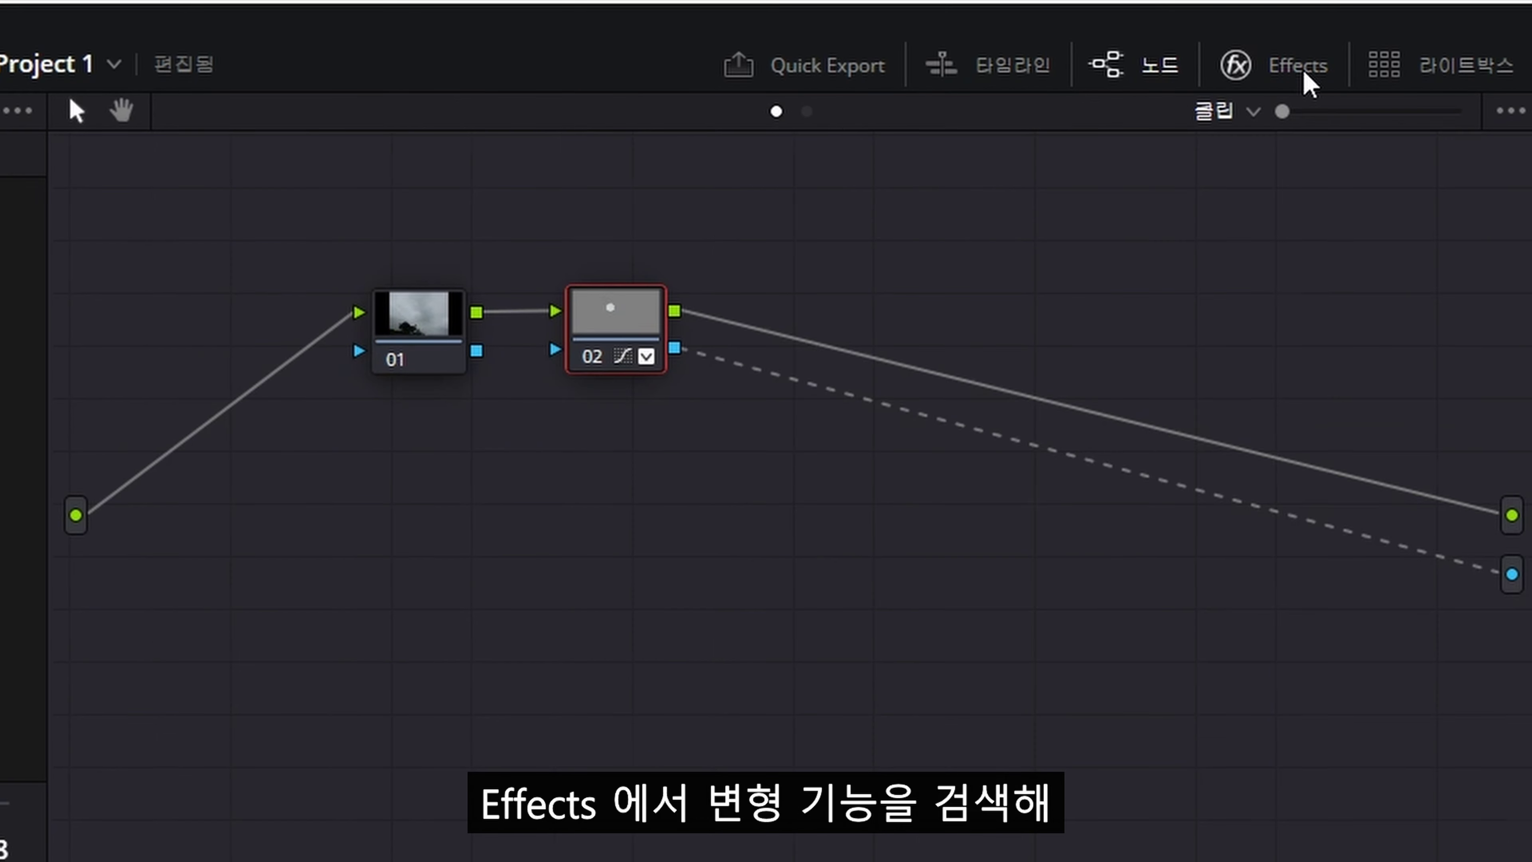
left_click(996, 164)
type("변형")
left_click_drag(971, 296, 486, 316)
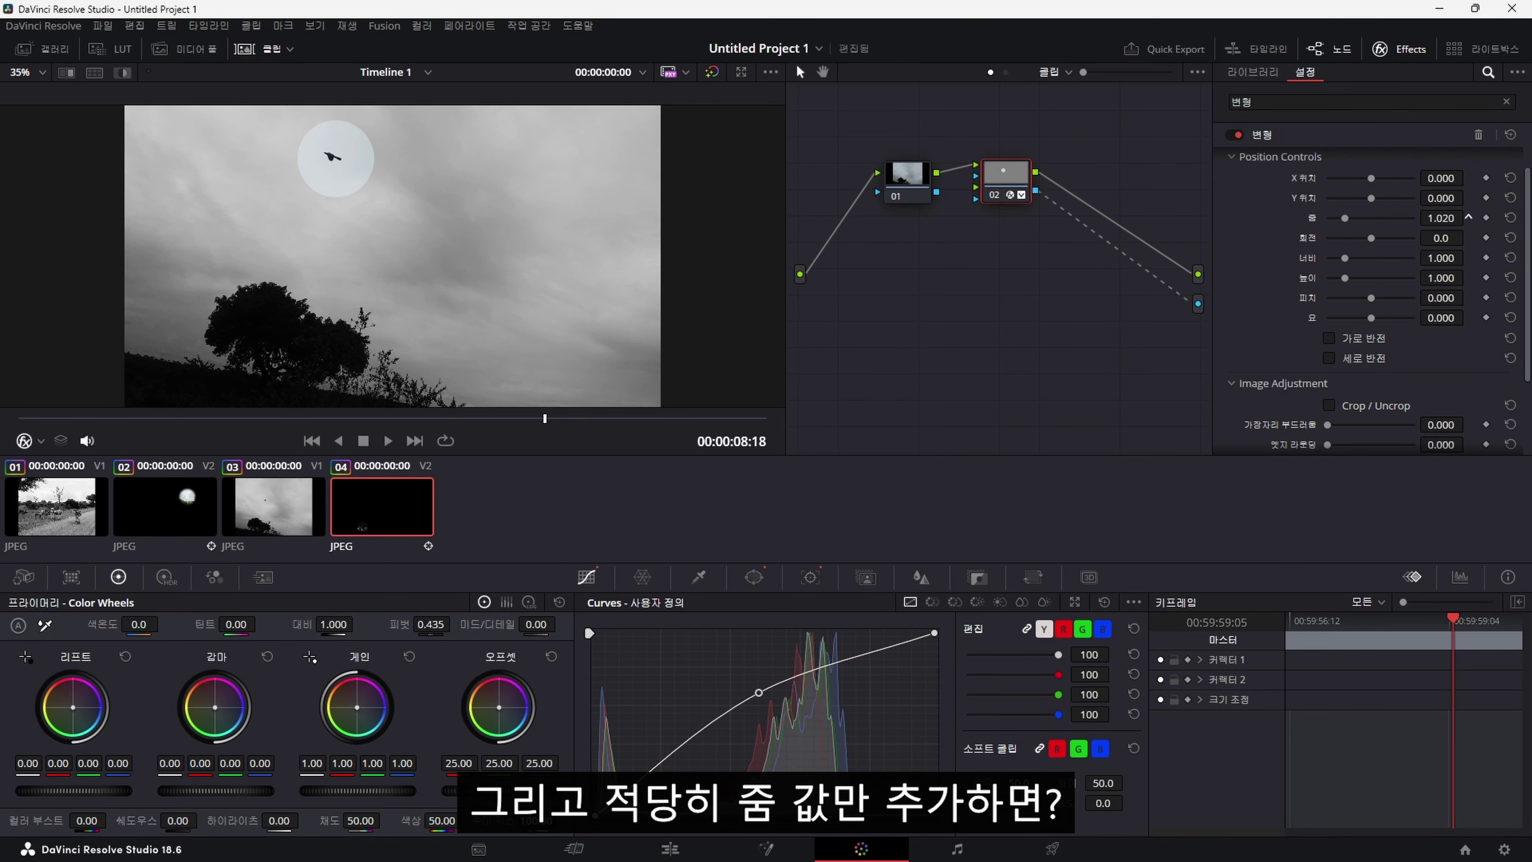
left_click_drag(1469, 218, 1468, 217)
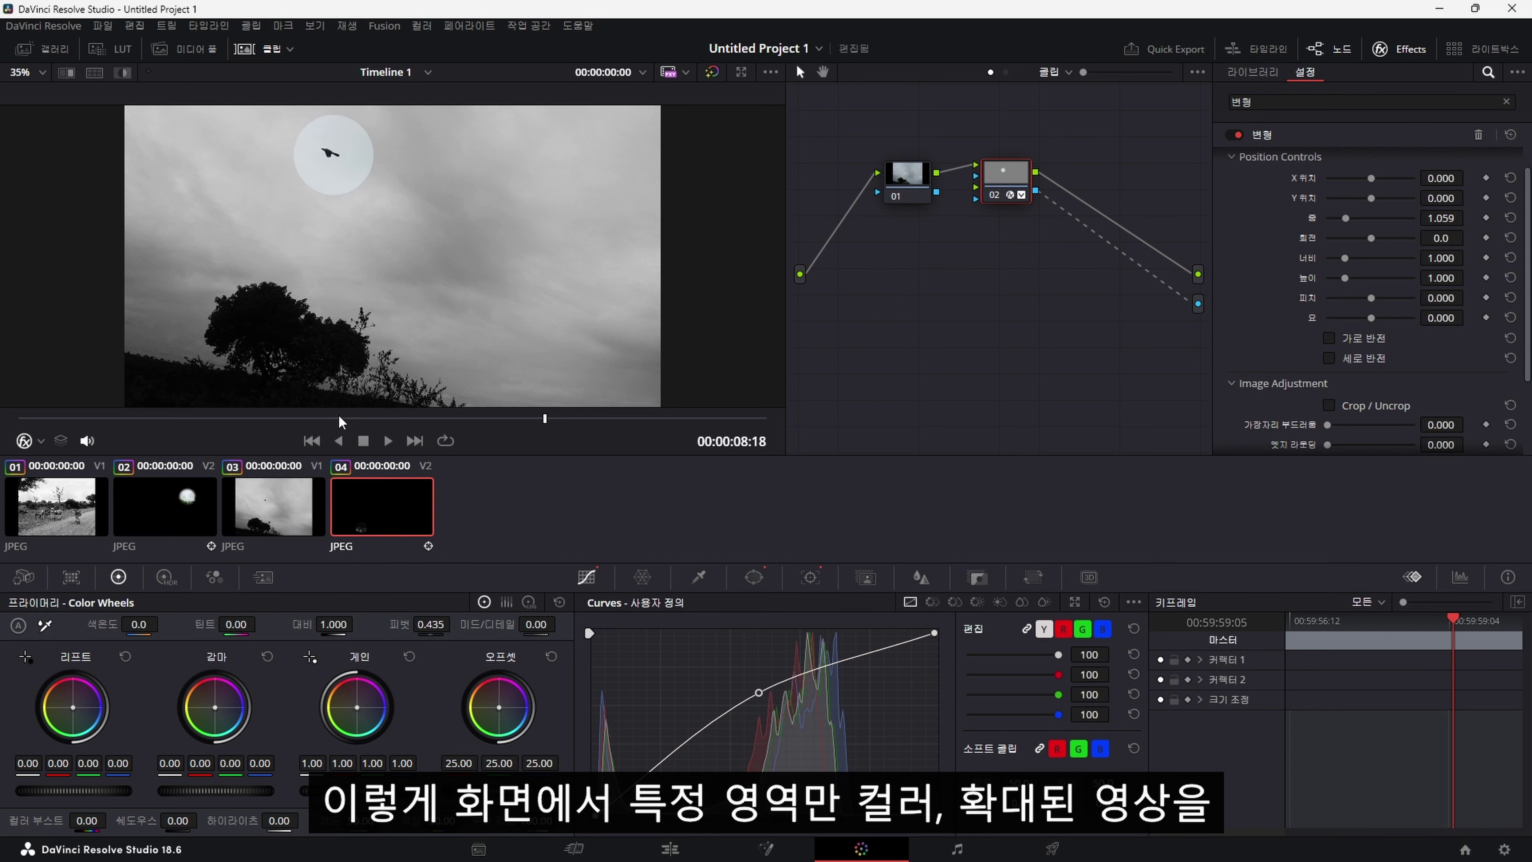
Step: Play the enlarged spotlight from the start and scrub back to 00:00:06:20
key("Home")
key("space")
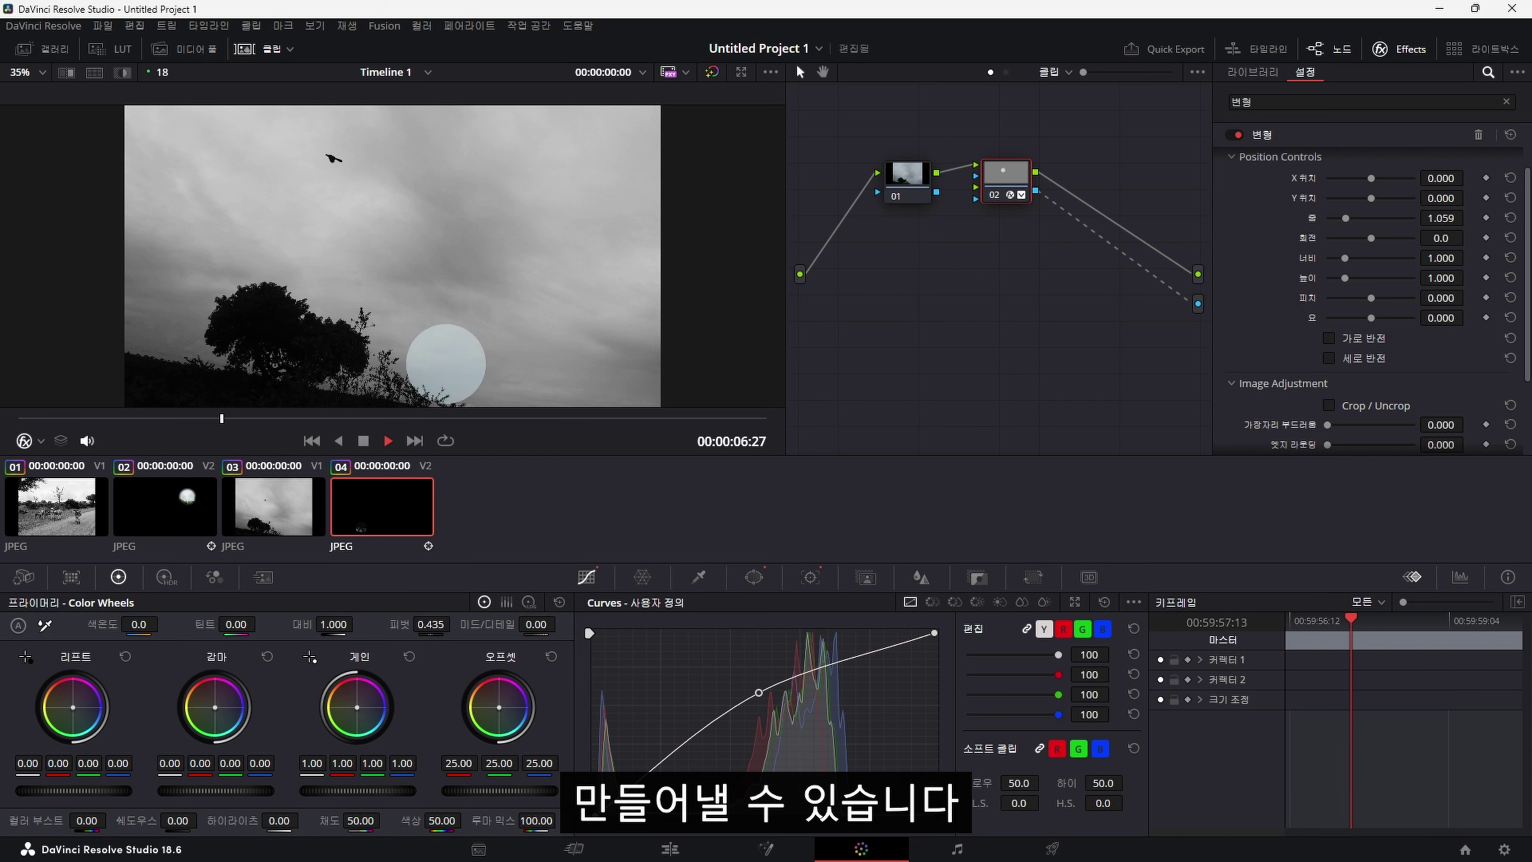
key("space")
mouse_move(148, 415)
left_mouse_down()
mouse_move(29, 420)
mouse_move(176, 430)
left_mouse_up()
Step: Review the stacked clips on the Edit page, the nodes of clips 03 and 04, and the circular window with its tracker keyframes
left_click(698, 855)
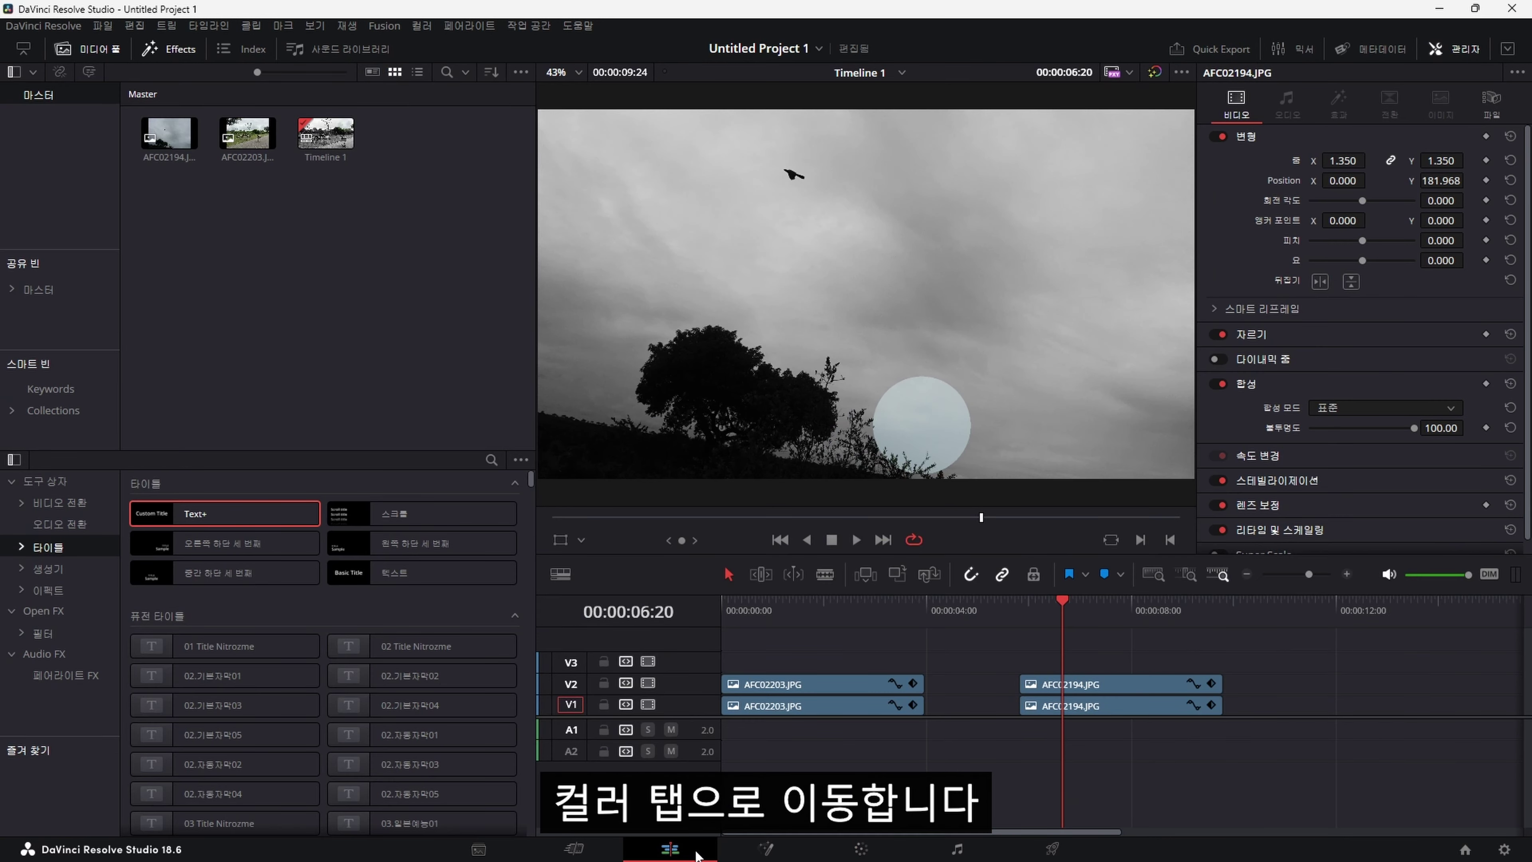
left_click(815, 851)
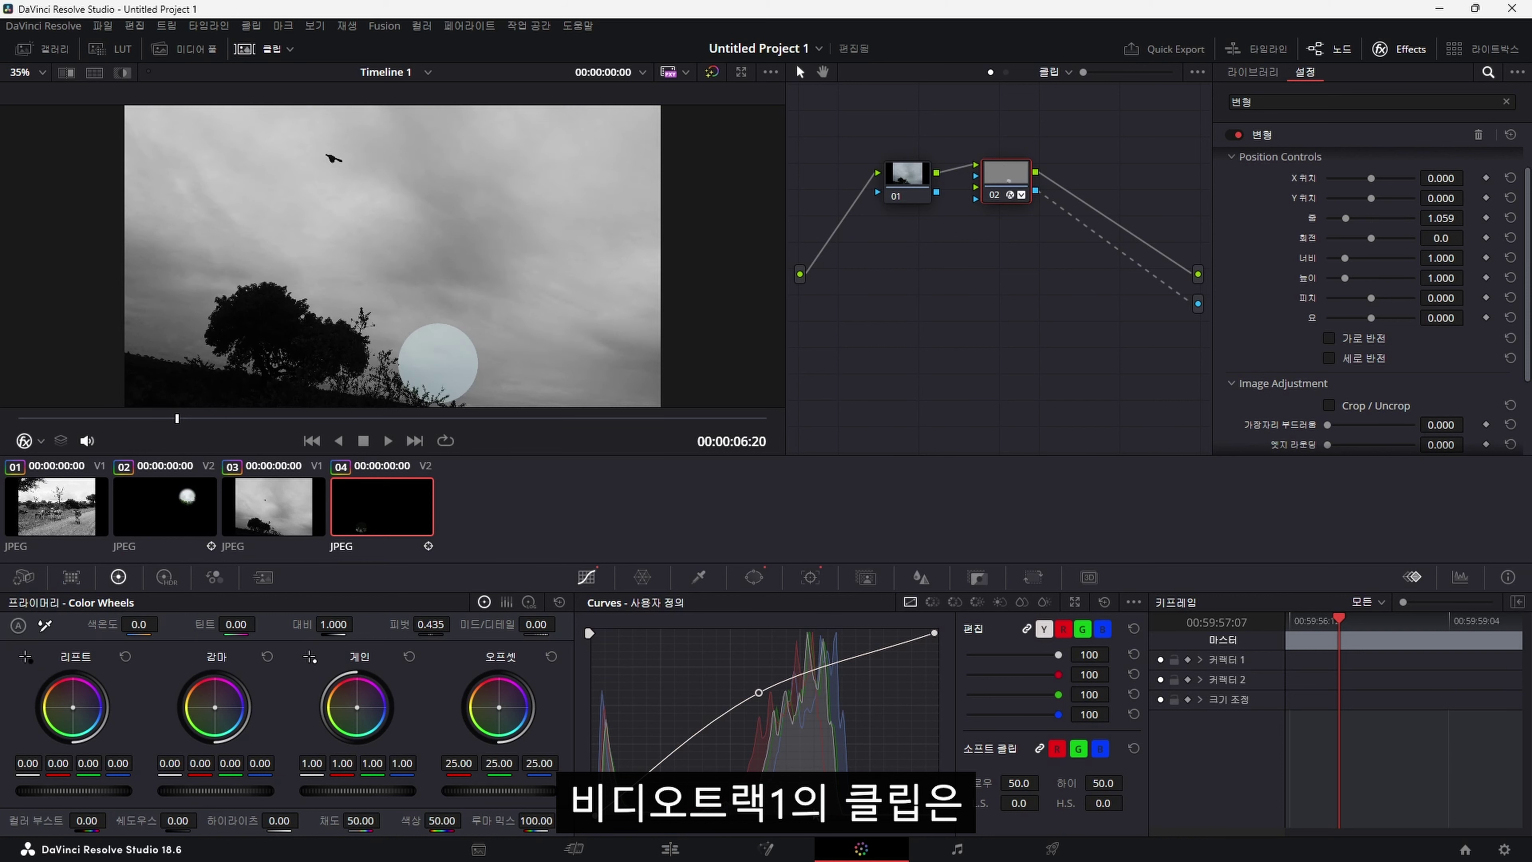
left_click(264, 501)
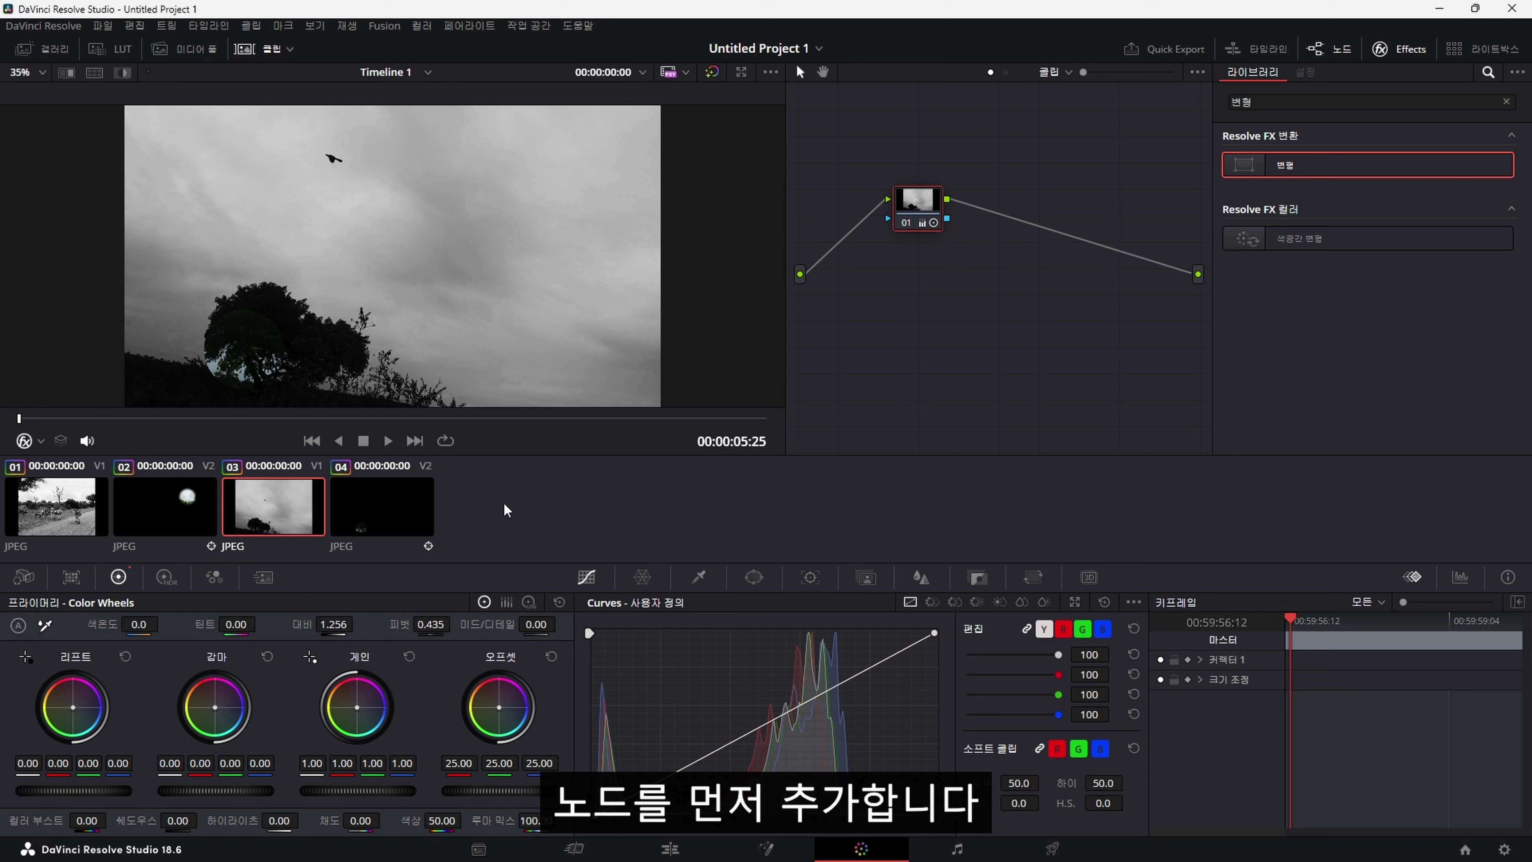
left_click(425, 502)
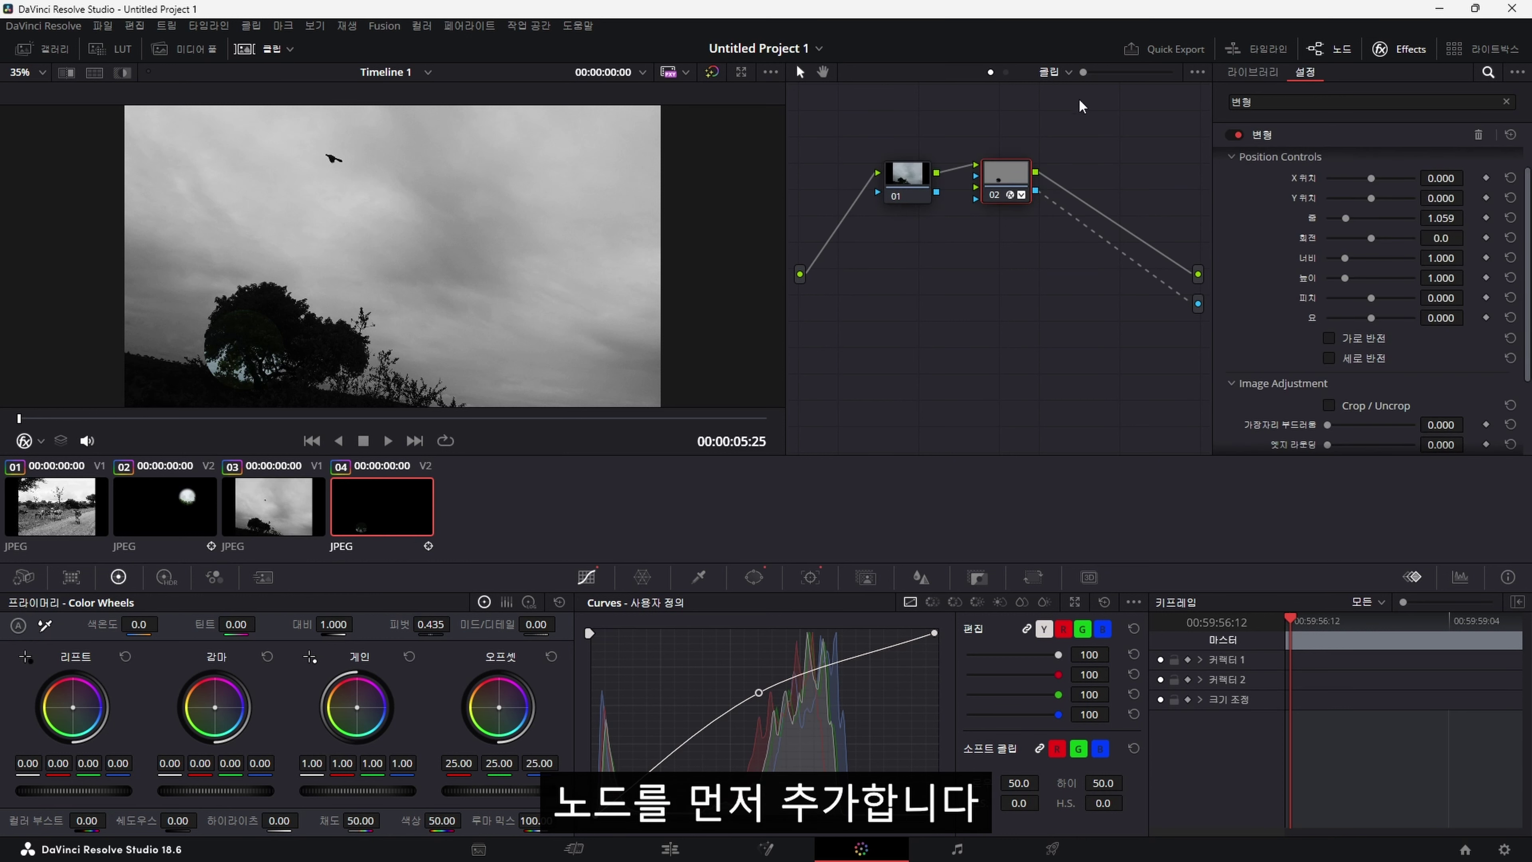
left_click_drag(1015, 194, 1024, 208)
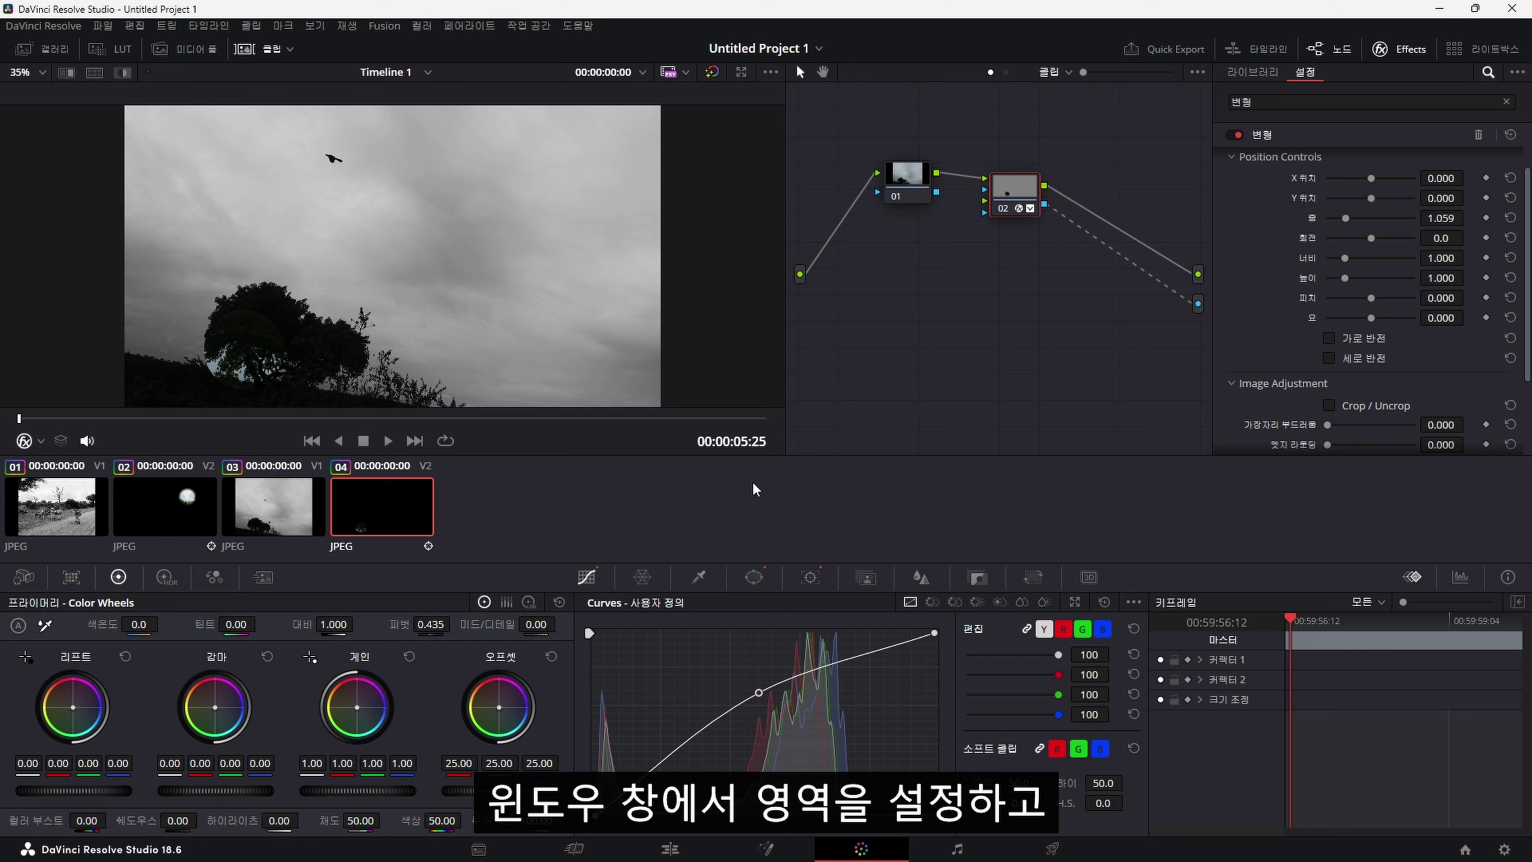
left_click(741, 579)
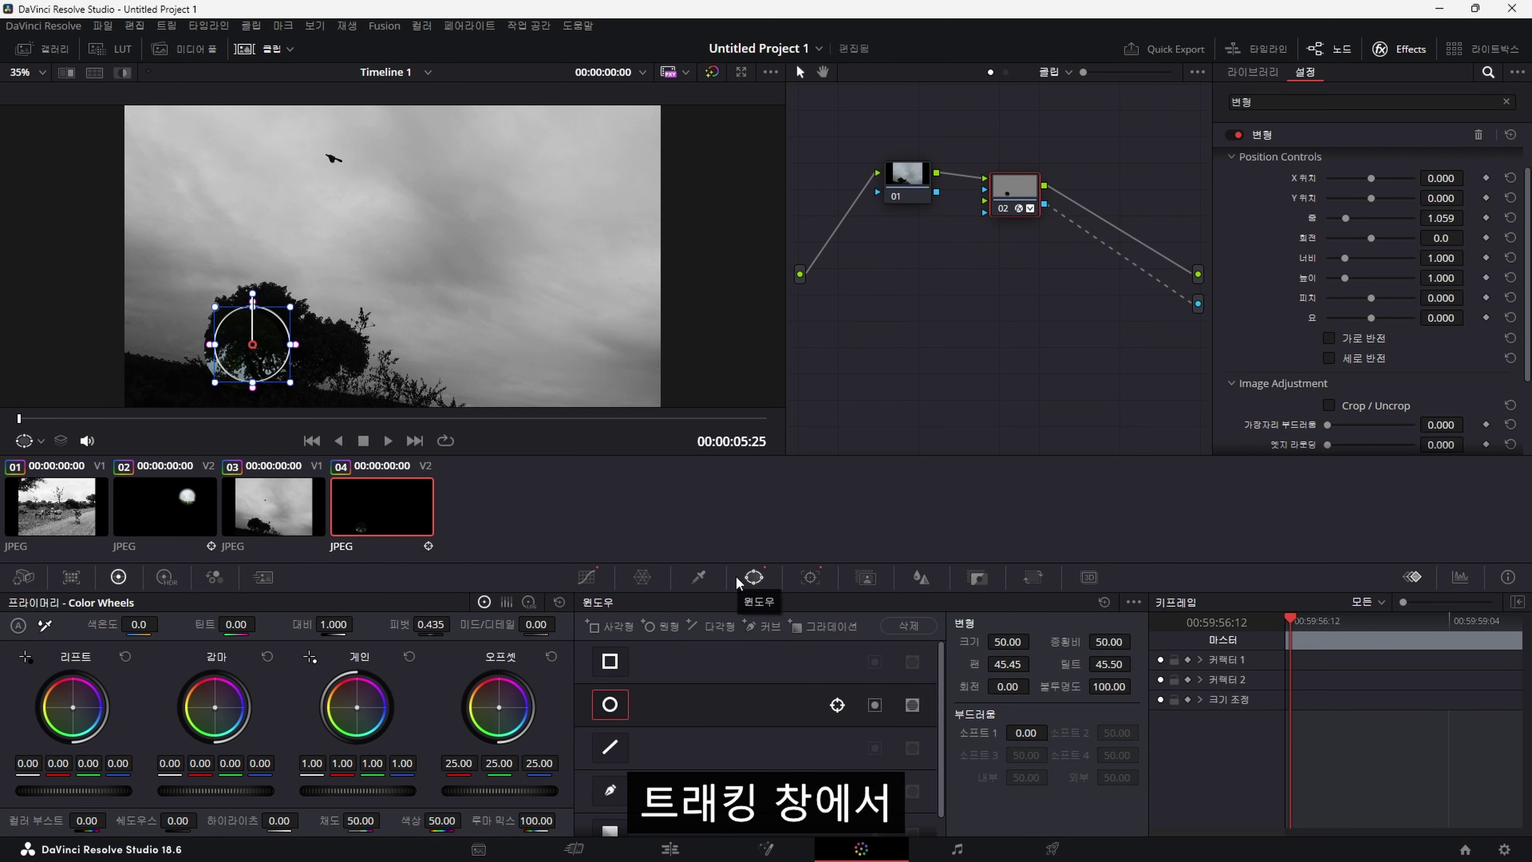
left_click(799, 582)
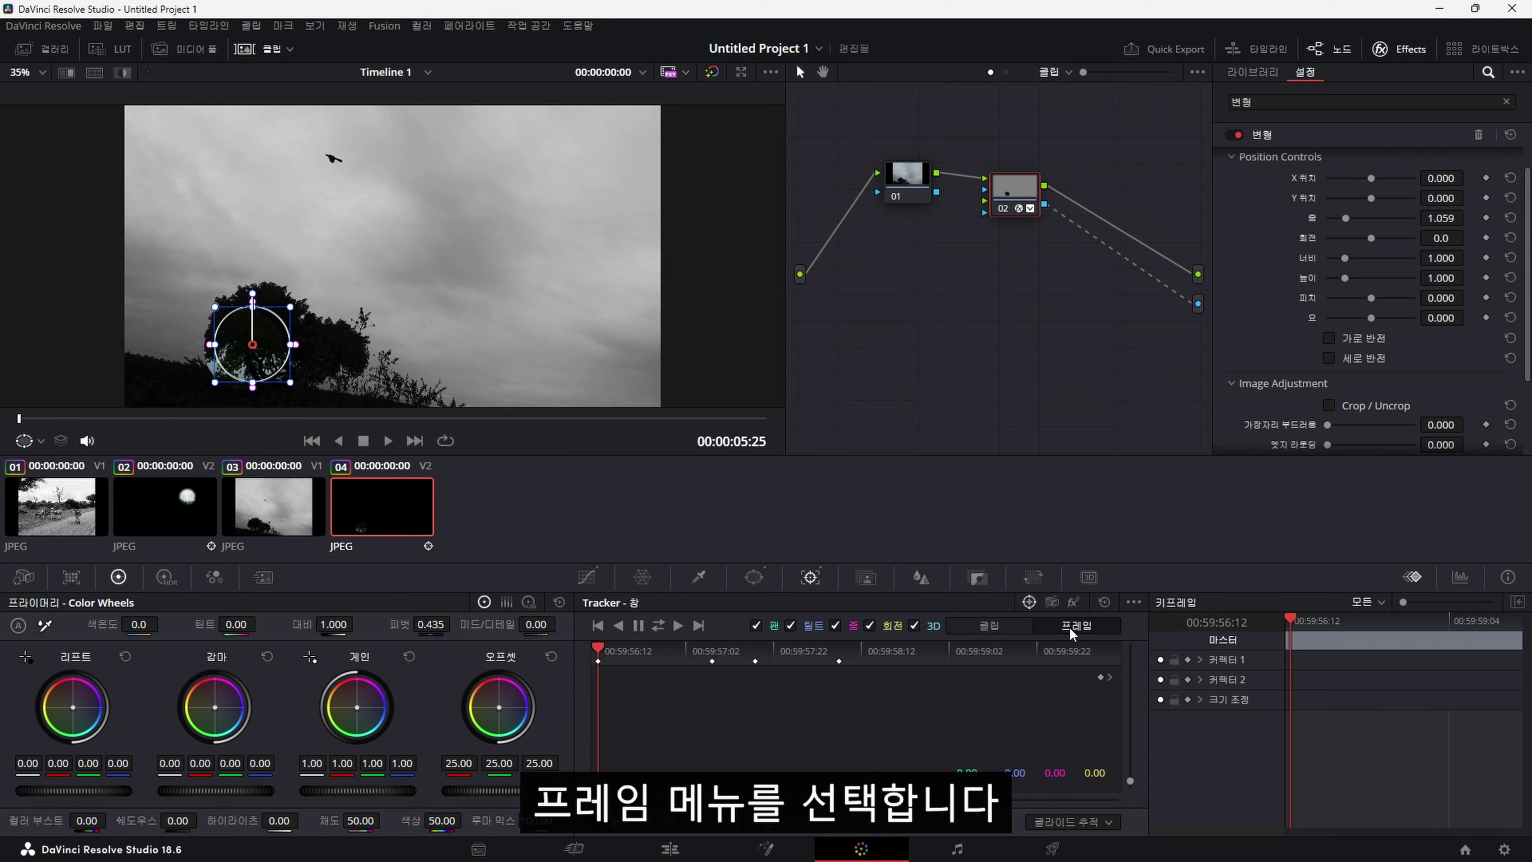
Step: Scrub the tracker to 00:59:58:19, set the 변형 effect's zoom to 1.134, and return to the early tracker keyframes
left_click_drag(680, 654, 891, 651)
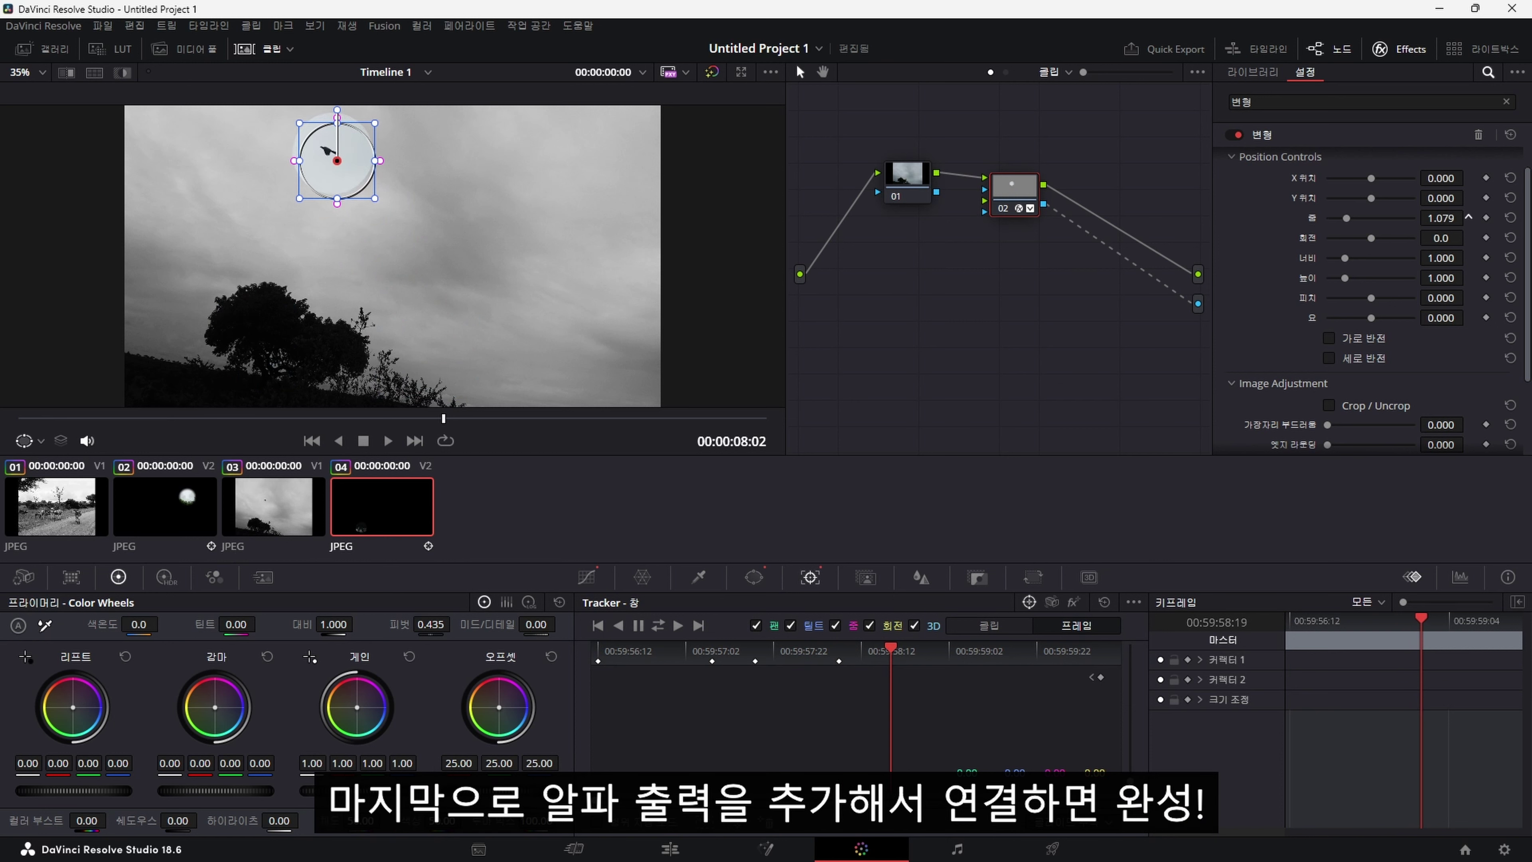
left_click(600, 661)
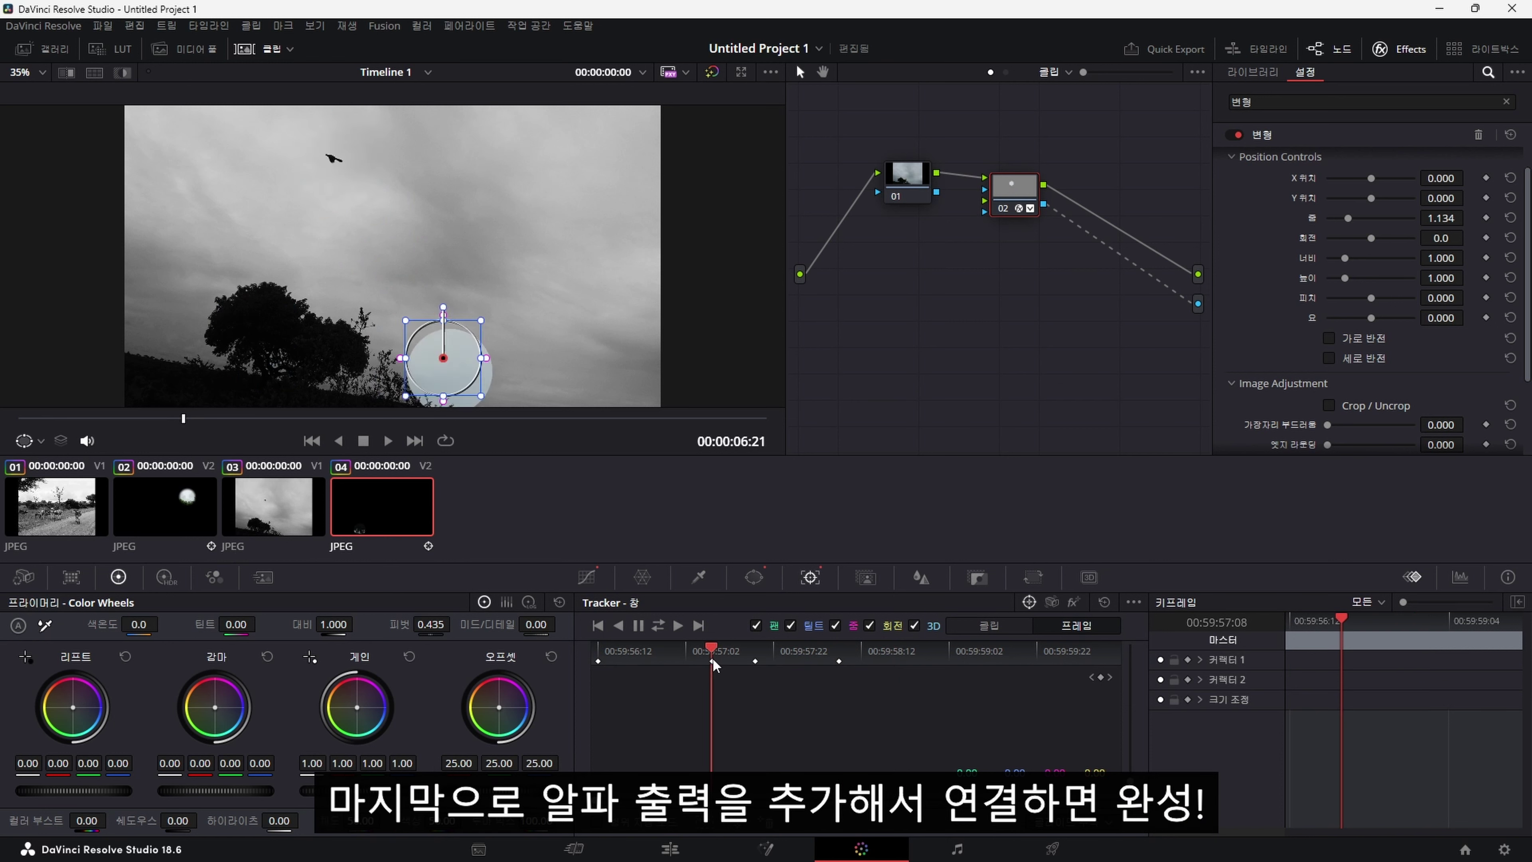
Step: Play back the zebra and bird clips on the timeline to review both moving spotlight effects
key("space")
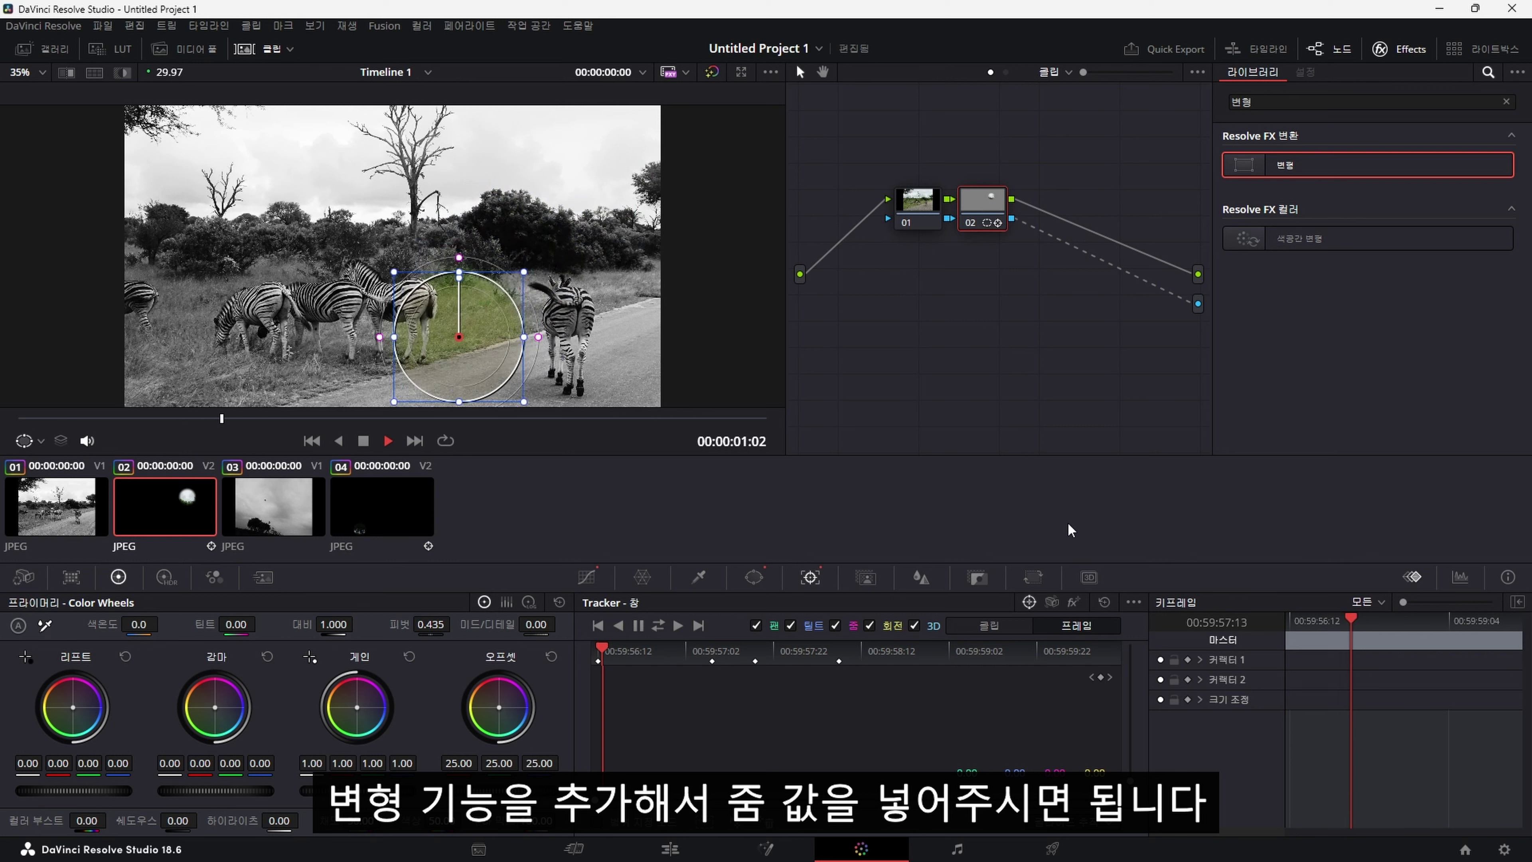
left_click(686, 841)
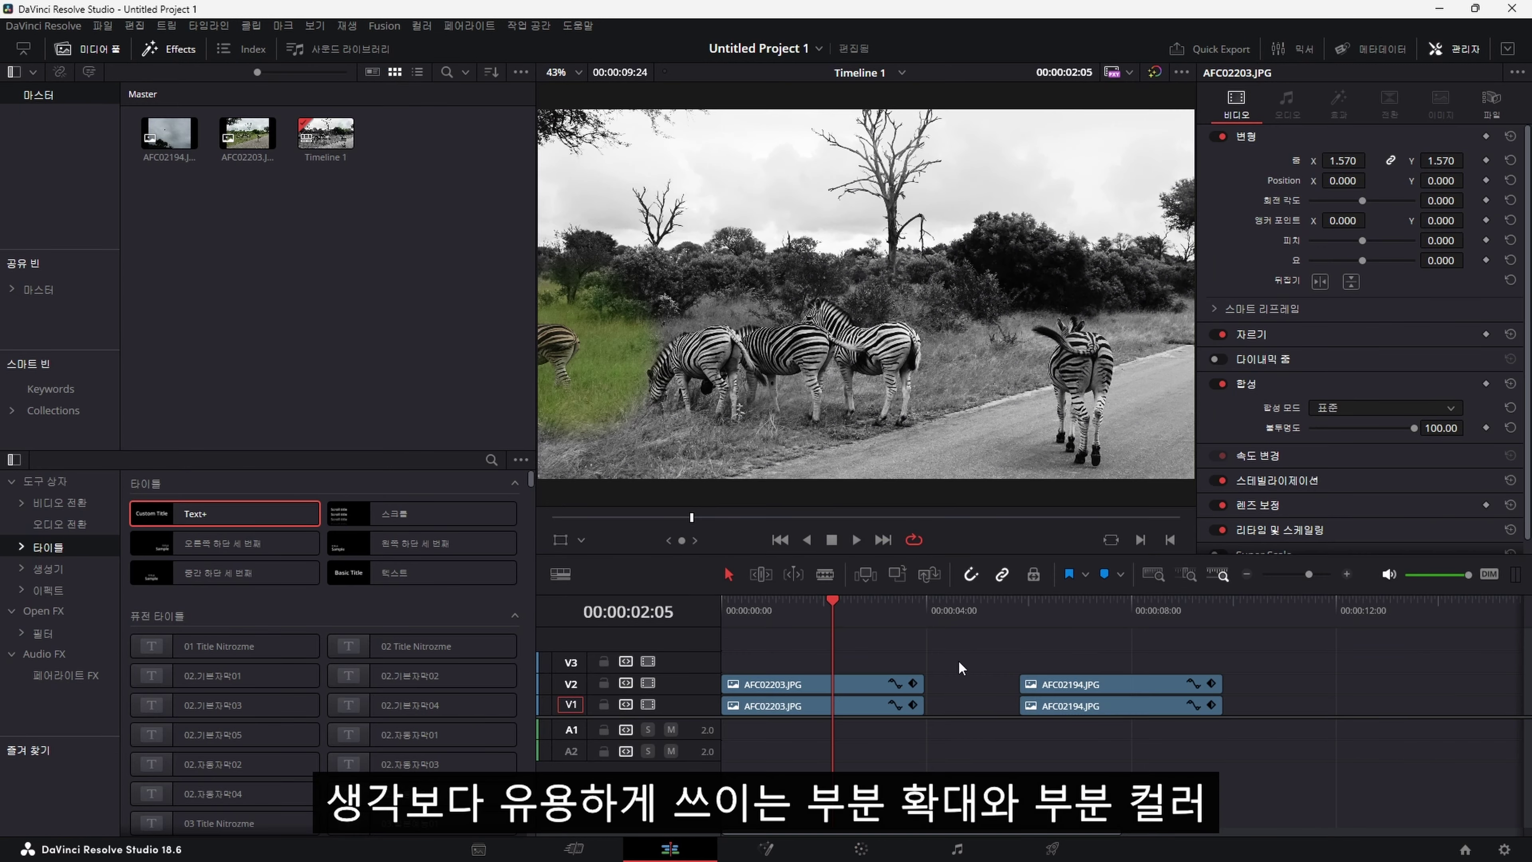
left_click(1040, 611)
key("space")
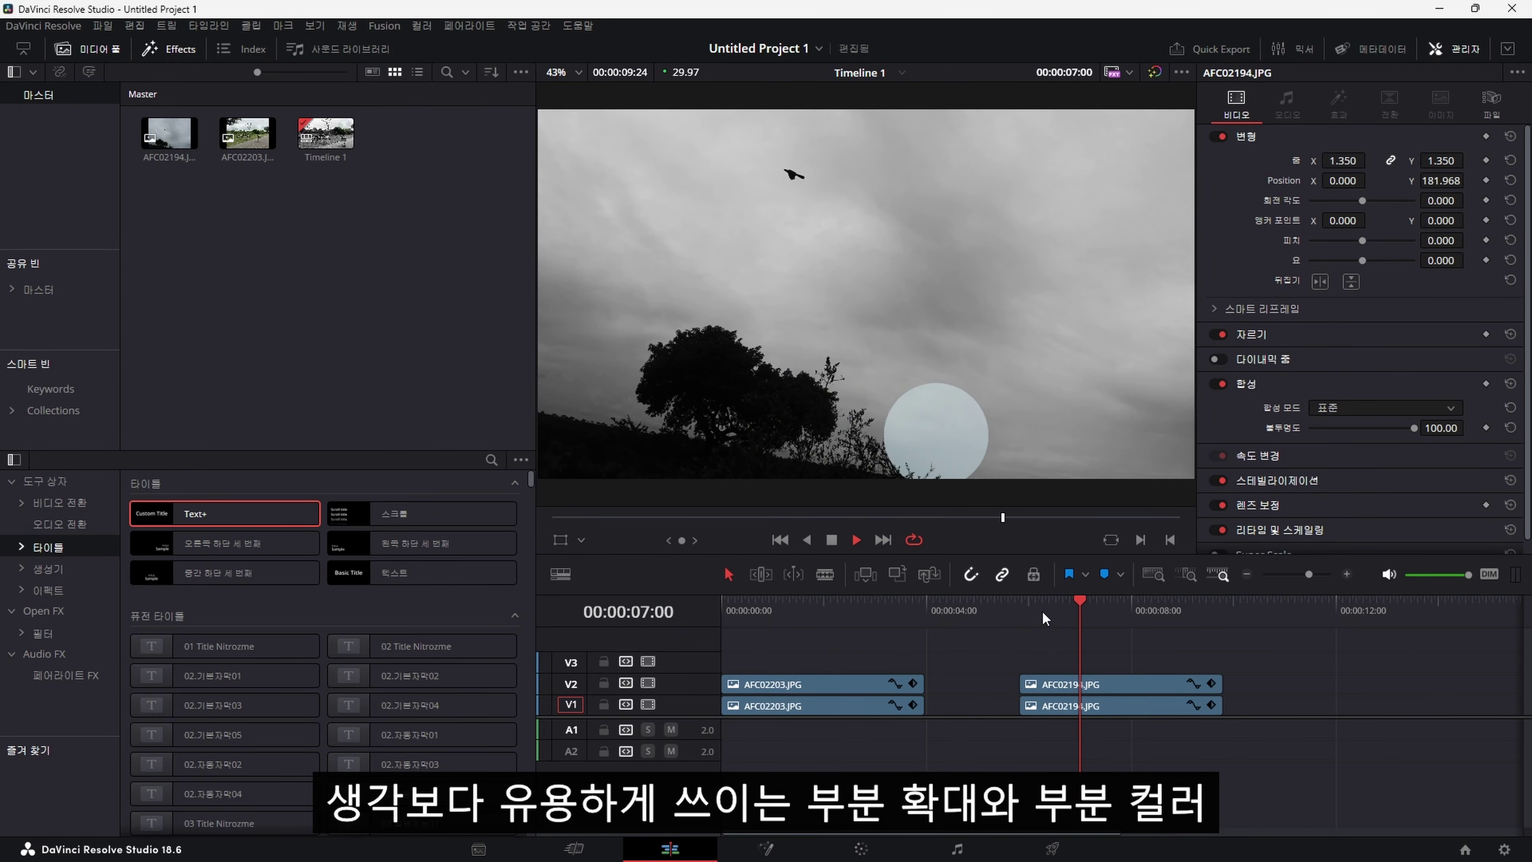
left_click(1095, 707)
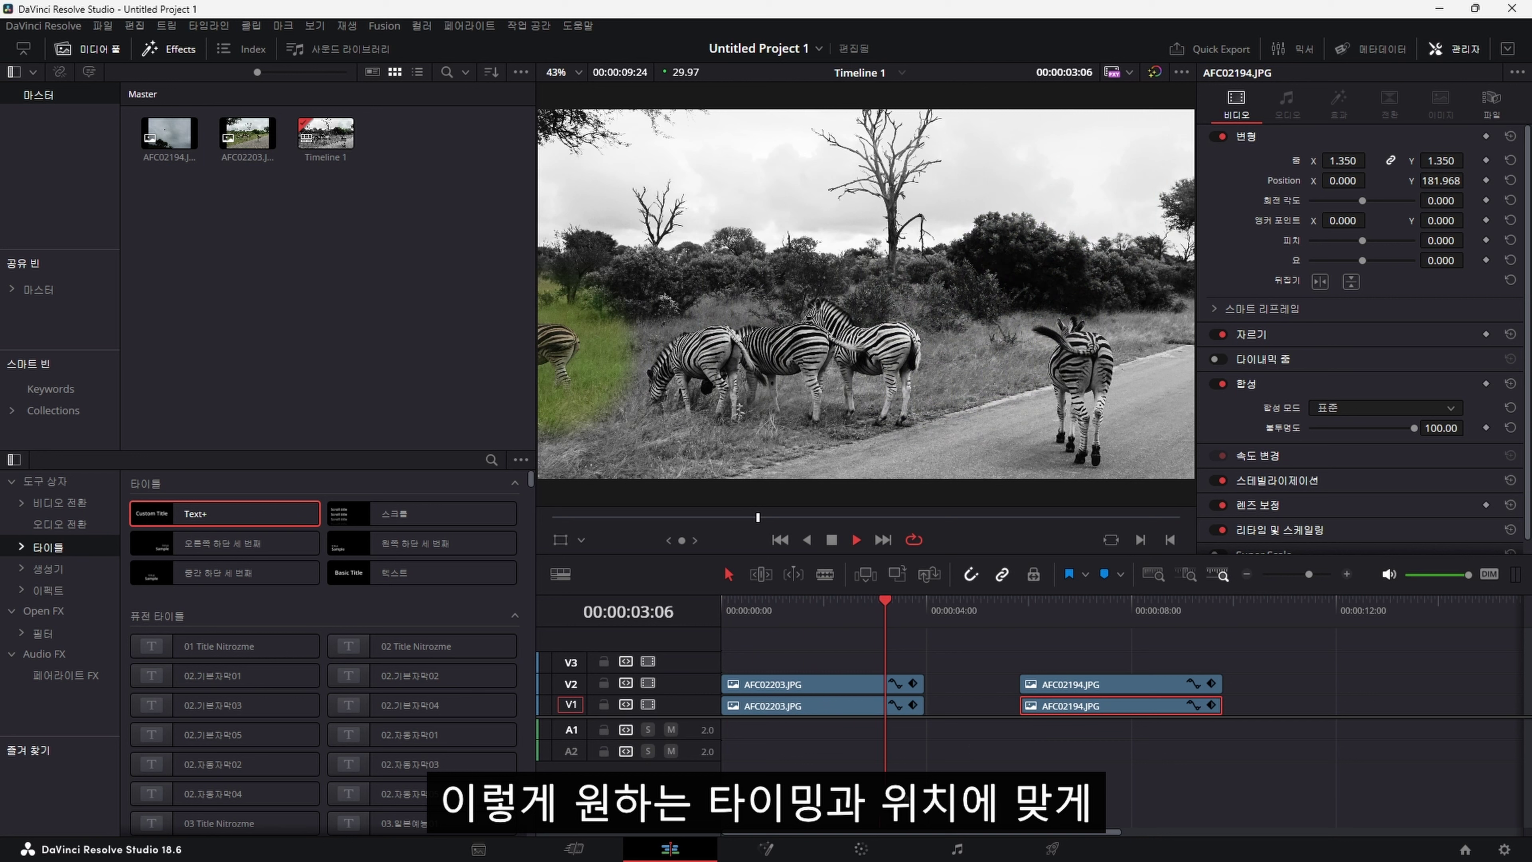
Step: On the zebra clip's grade, disconnect node 02 from the alpha output and reconnect it
left_click(858, 849)
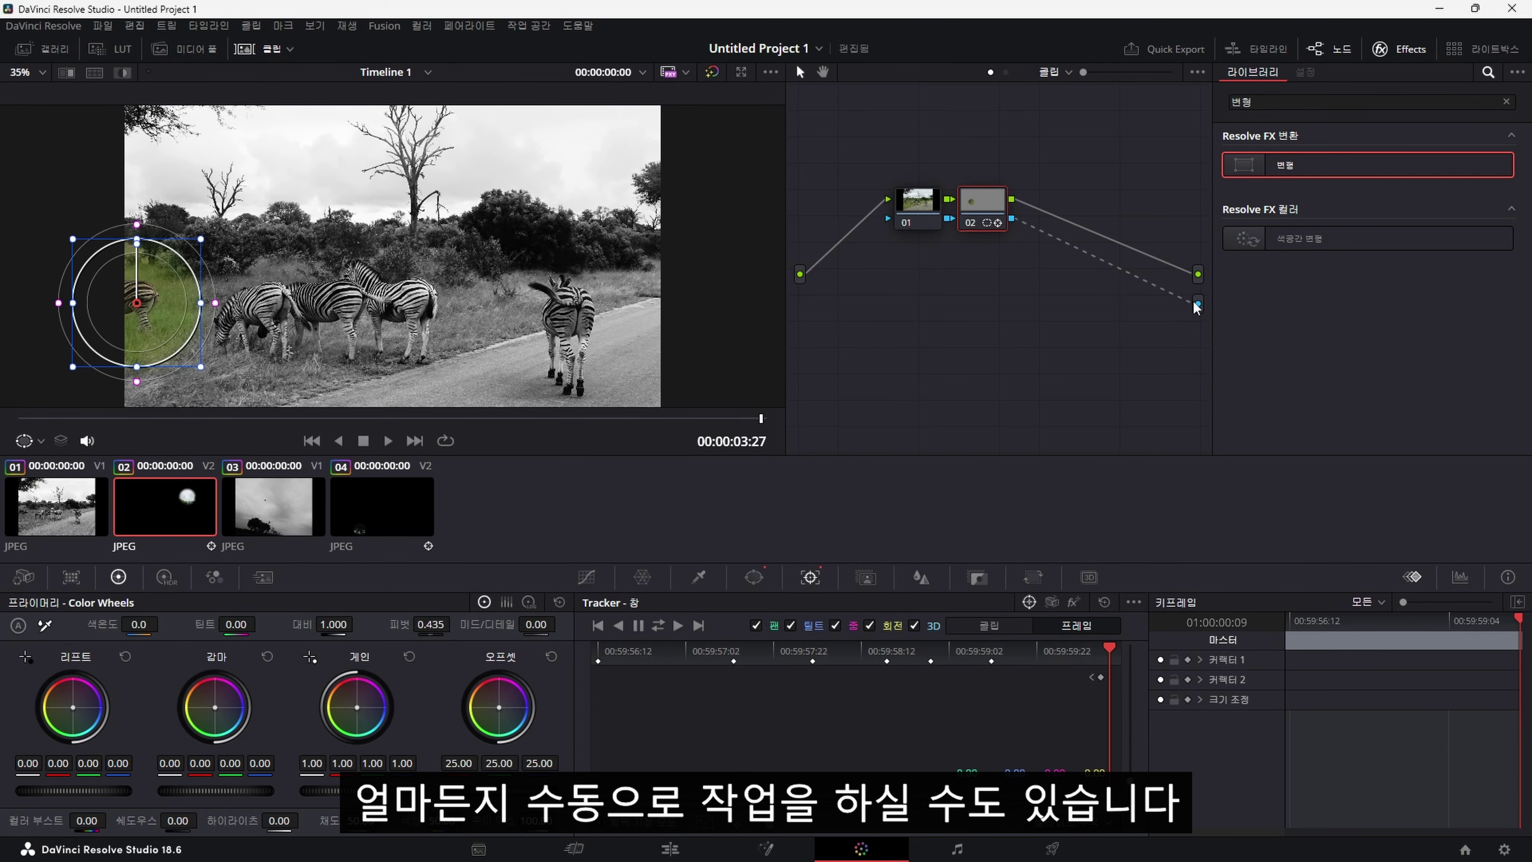
left_click(1137, 279)
key("Delete")
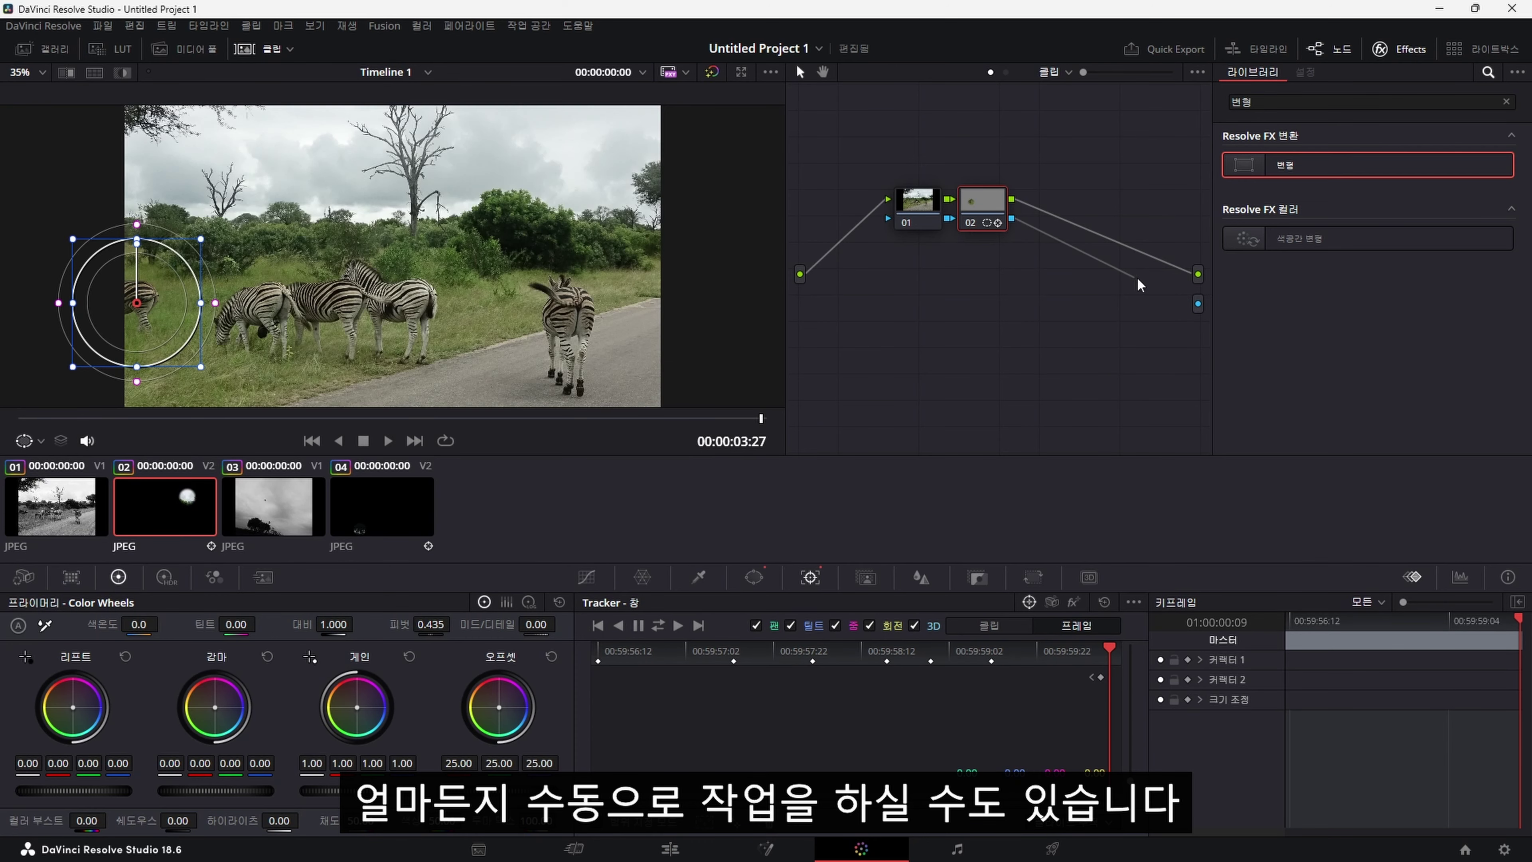
left_click_drag(1209, 292, 1197, 303)
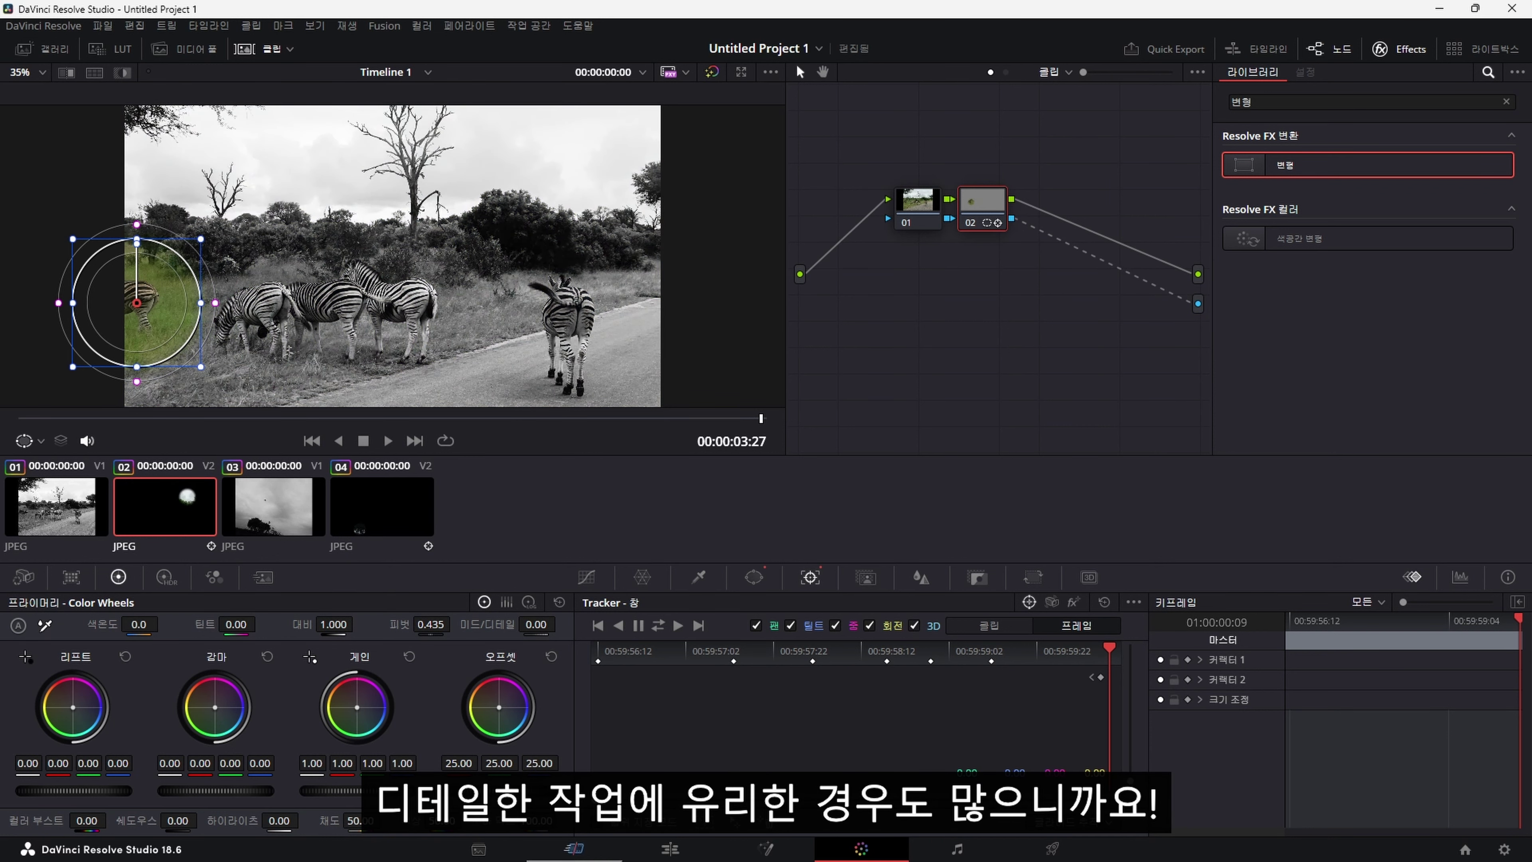
Step: On the Edit page timeline, delete both AFC02194.JPG clips from tracks V1 and V2
key("shift+4")
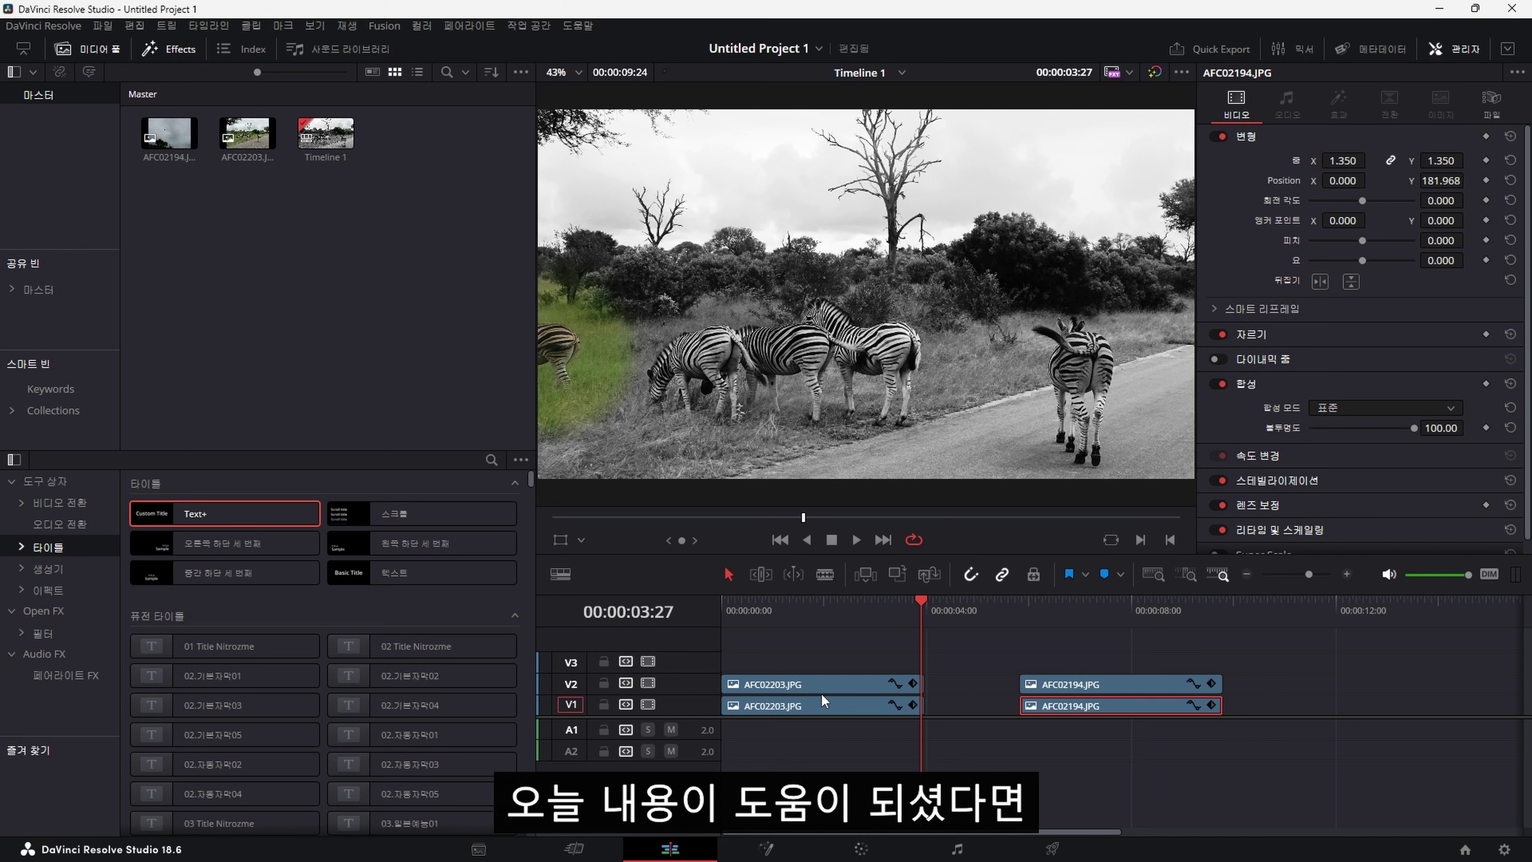
left_click_drag(782, 626, 801, 626)
key("Delete")
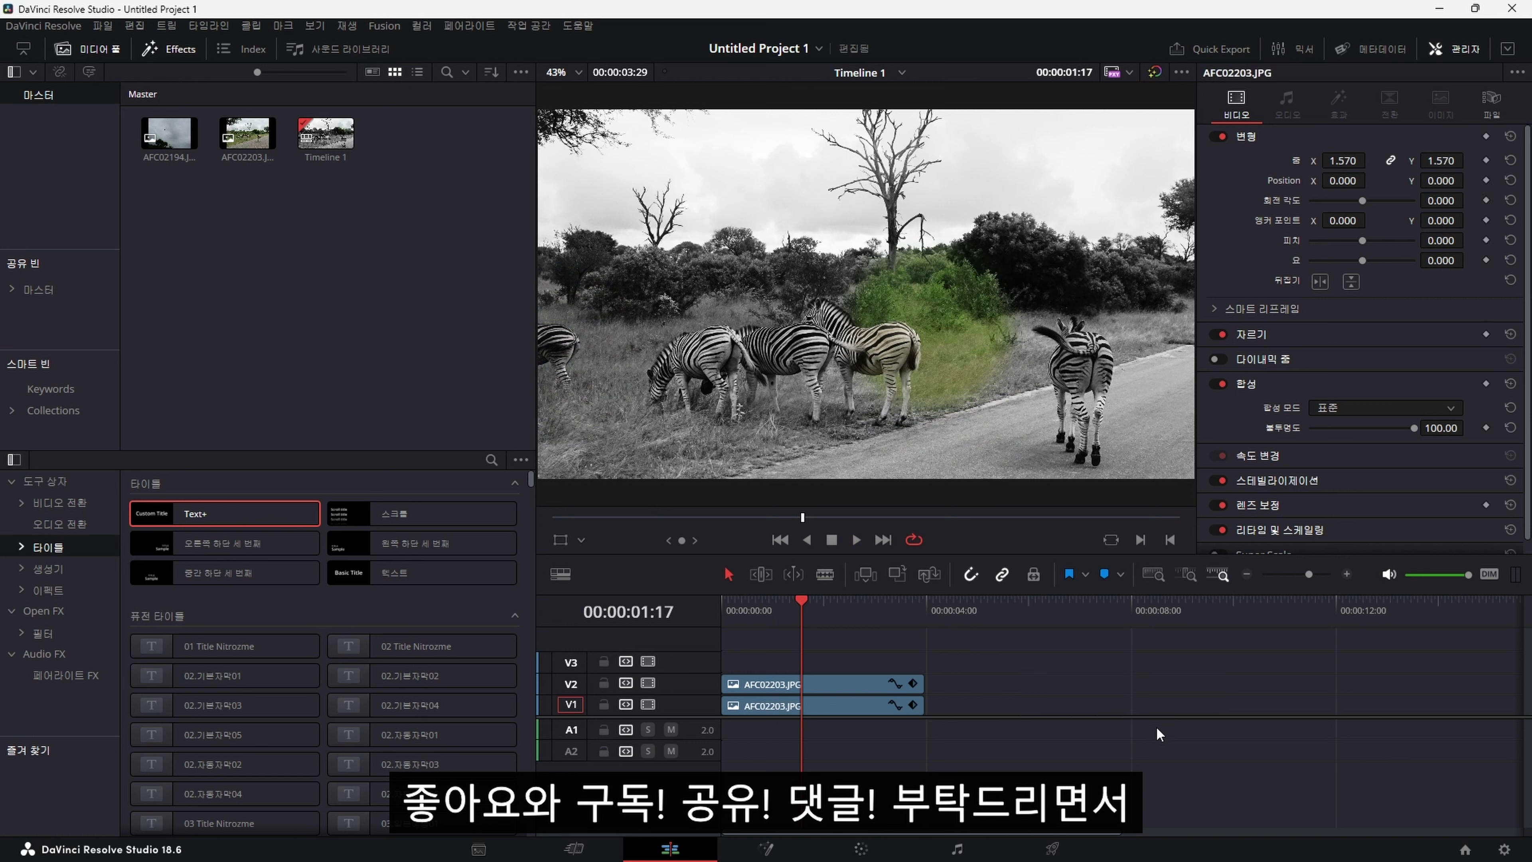
Step: Play the remaining AFC02203.JPG clips and view the result full screen
left_click(783, 611)
key("space")
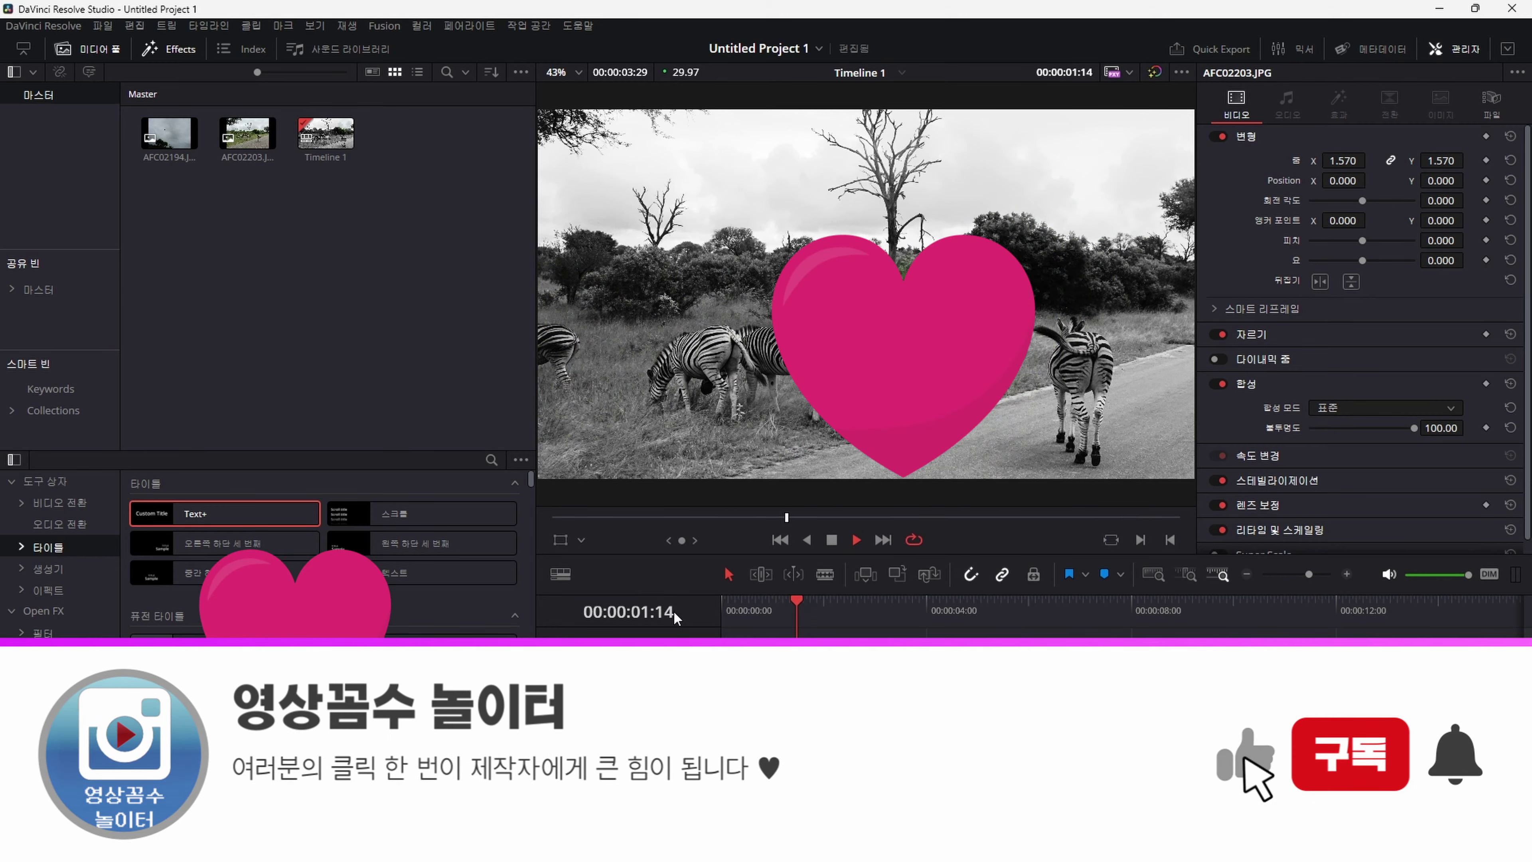
key("ctrl+f")
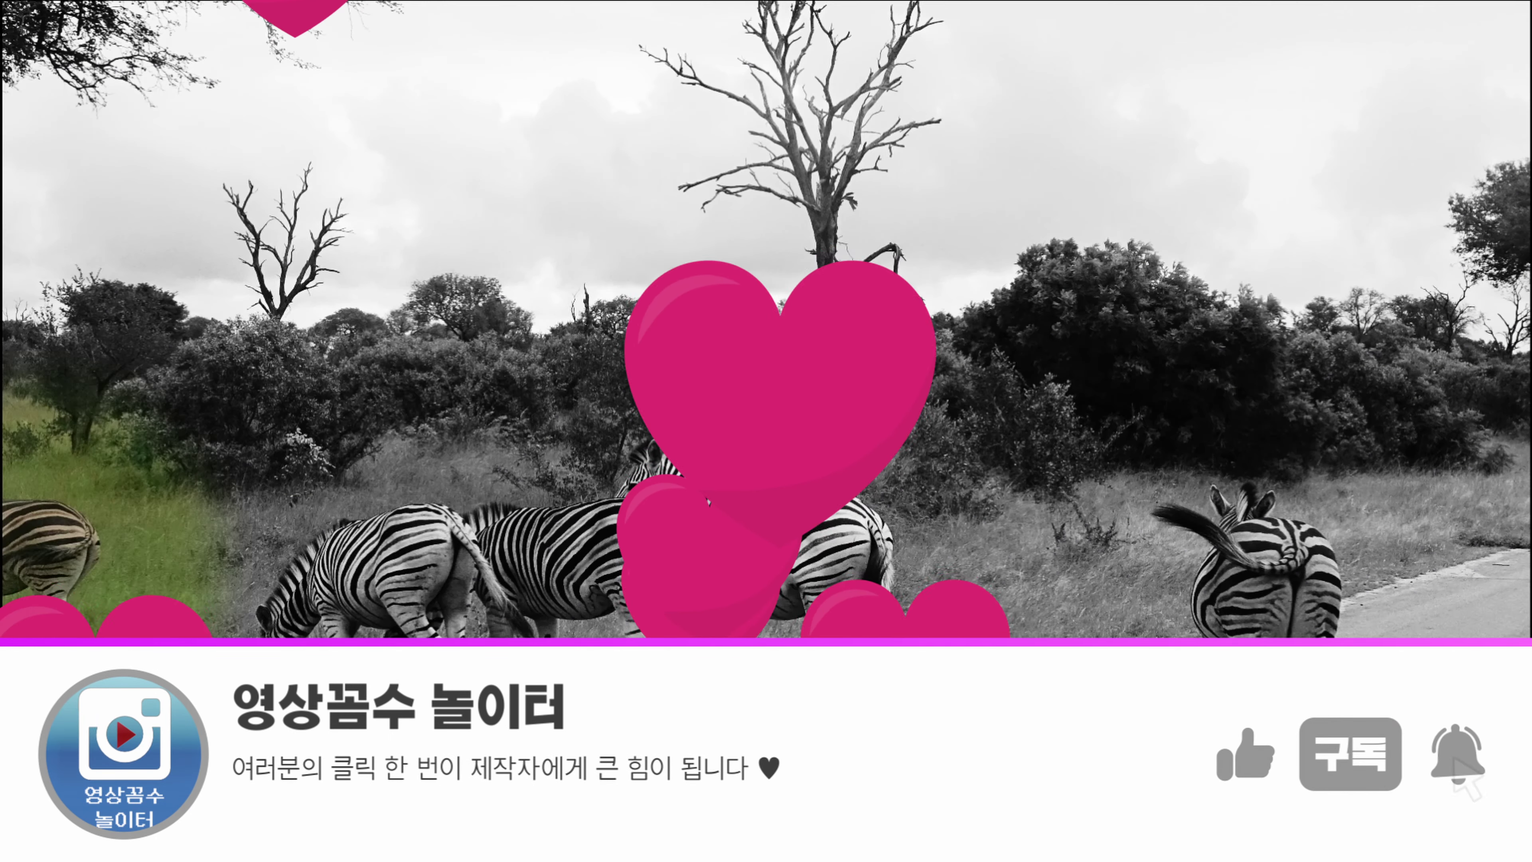